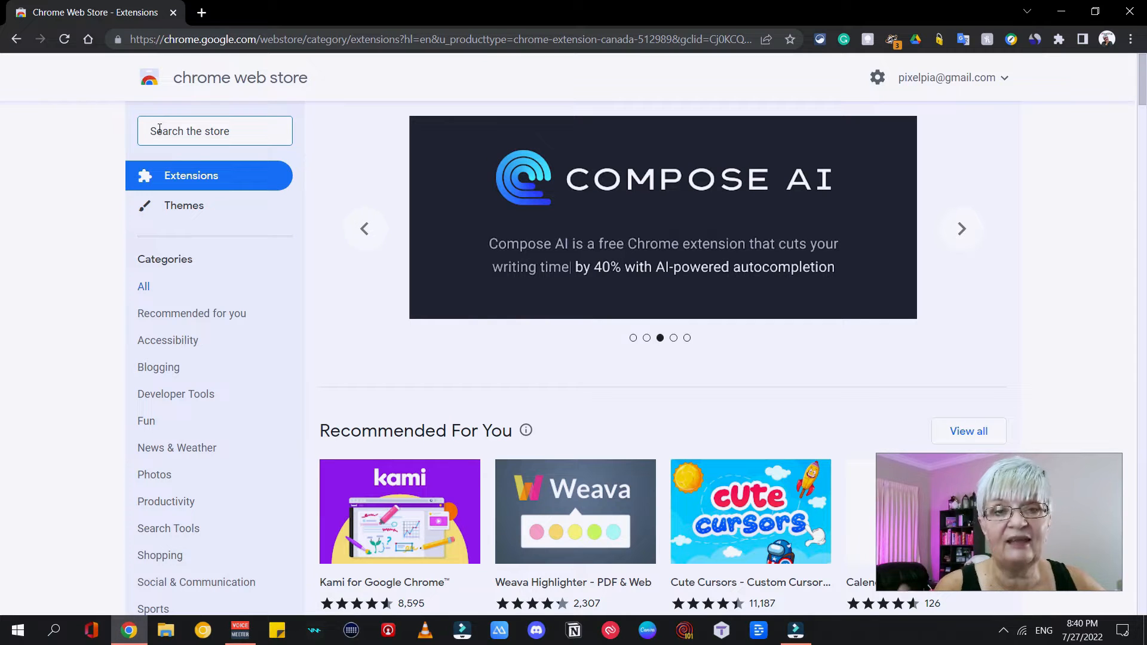
# Search the Chrome Web Store for "Notes anywhere" and limit the results to extensions.
pyautogui.write('Notes anywhere')
pyautogui.press('Return')
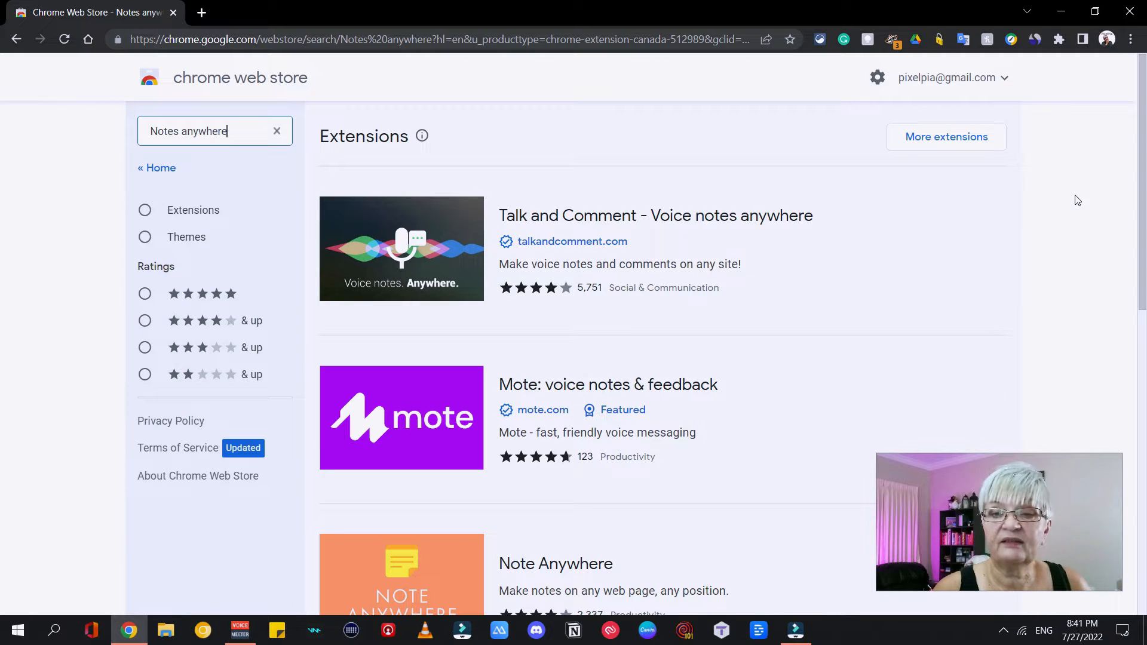
pyautogui.scroll(-4, 1064, 216)
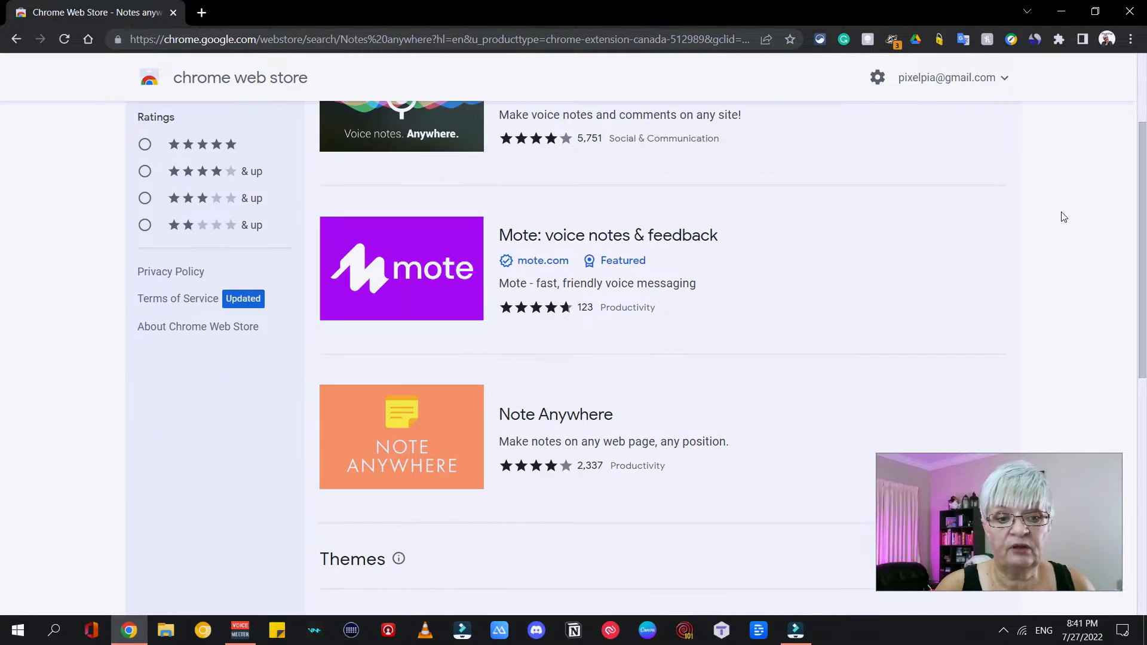
pyautogui.scroll(4, 1088, 185)
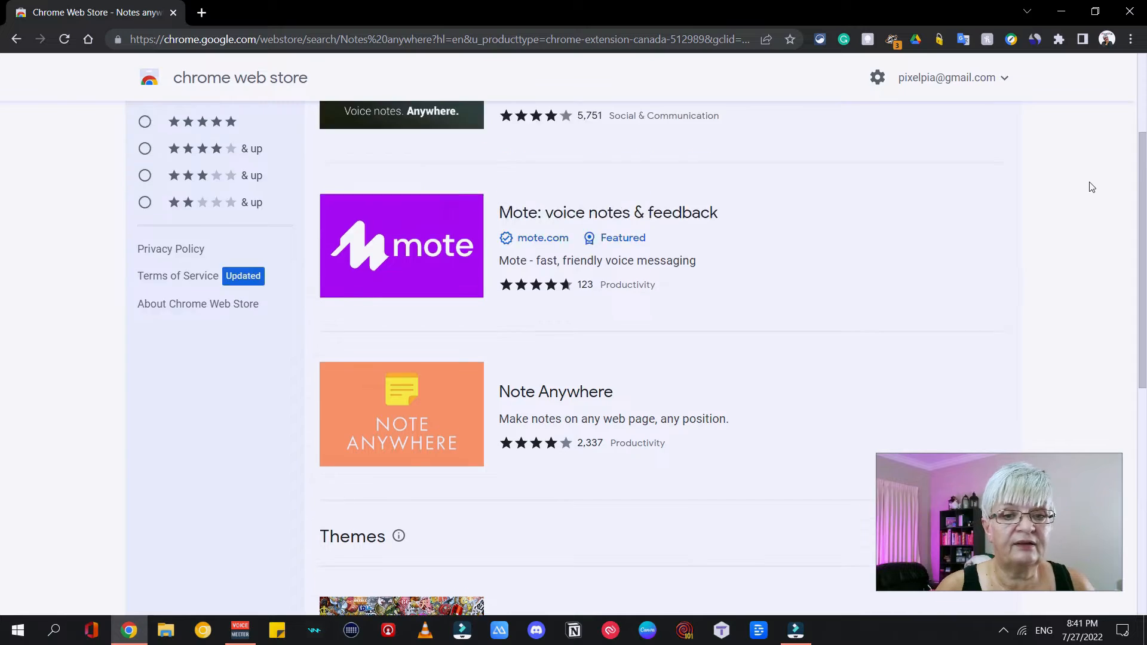
pyautogui.click(149, 207)
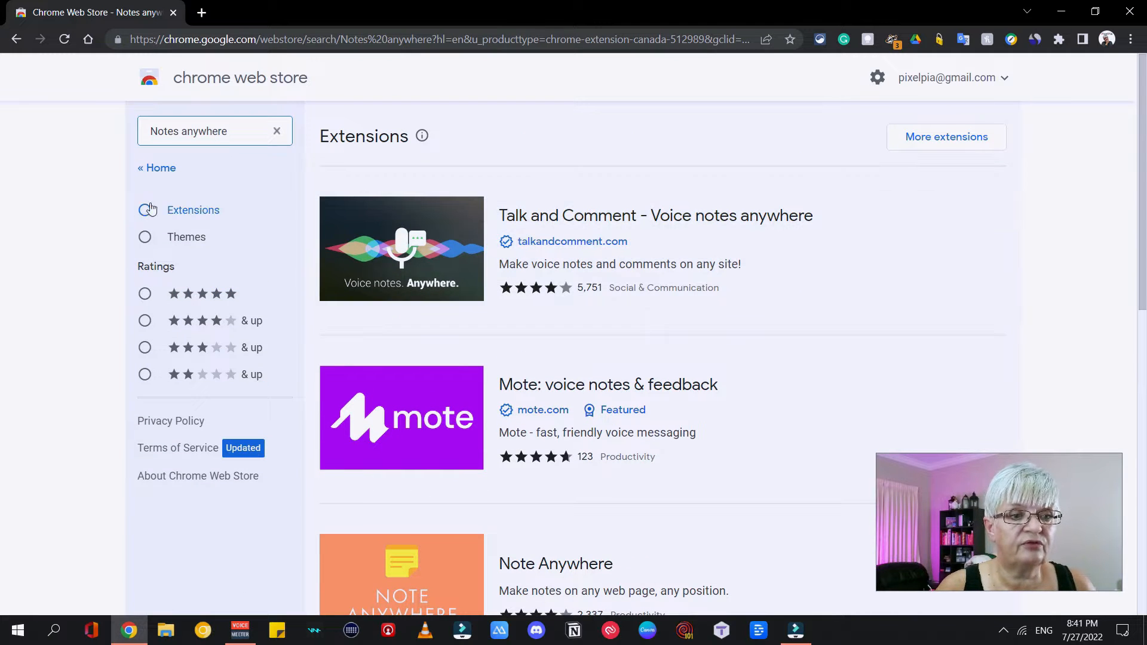
# Open the Note Anywhere listing and add the extension to Chrome, approving its permissions.
pyautogui.scroll(-6, 384, 243)
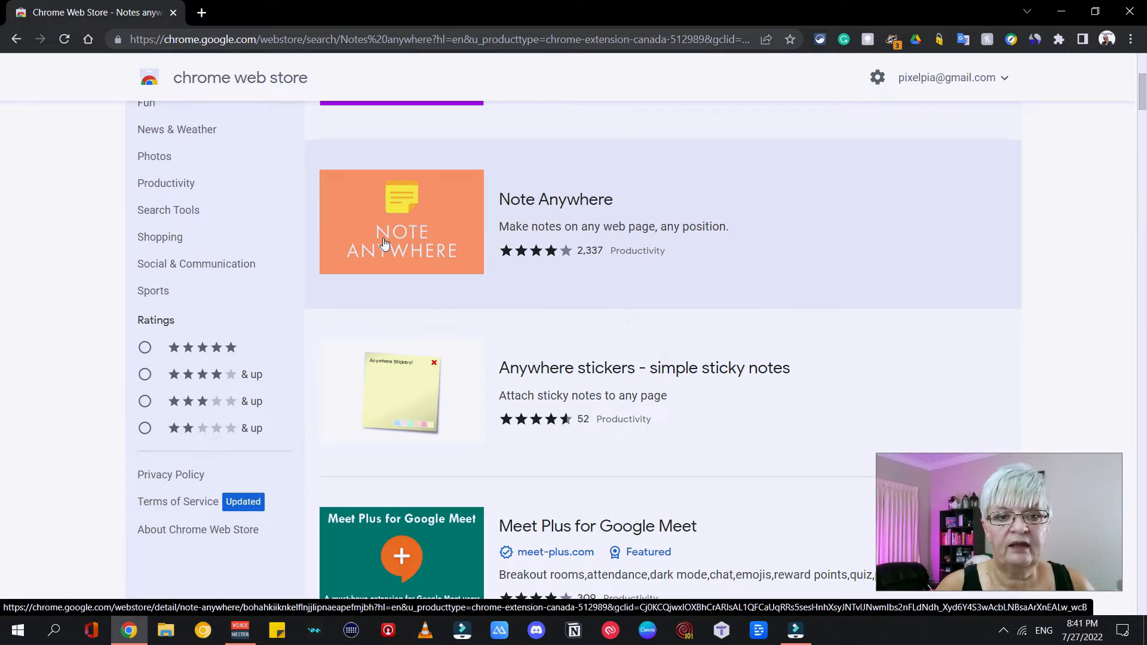
pyautogui.click(416, 231)
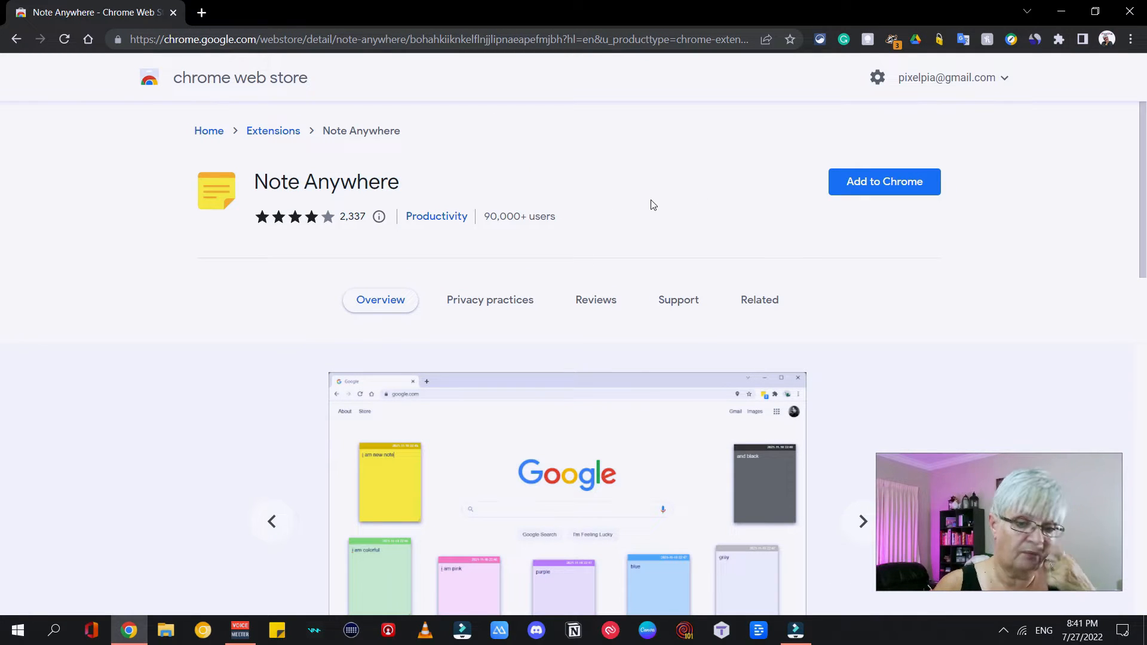
pyautogui.scroll(-3, 705, 207)
pyautogui.scroll(3, 1057, 232)
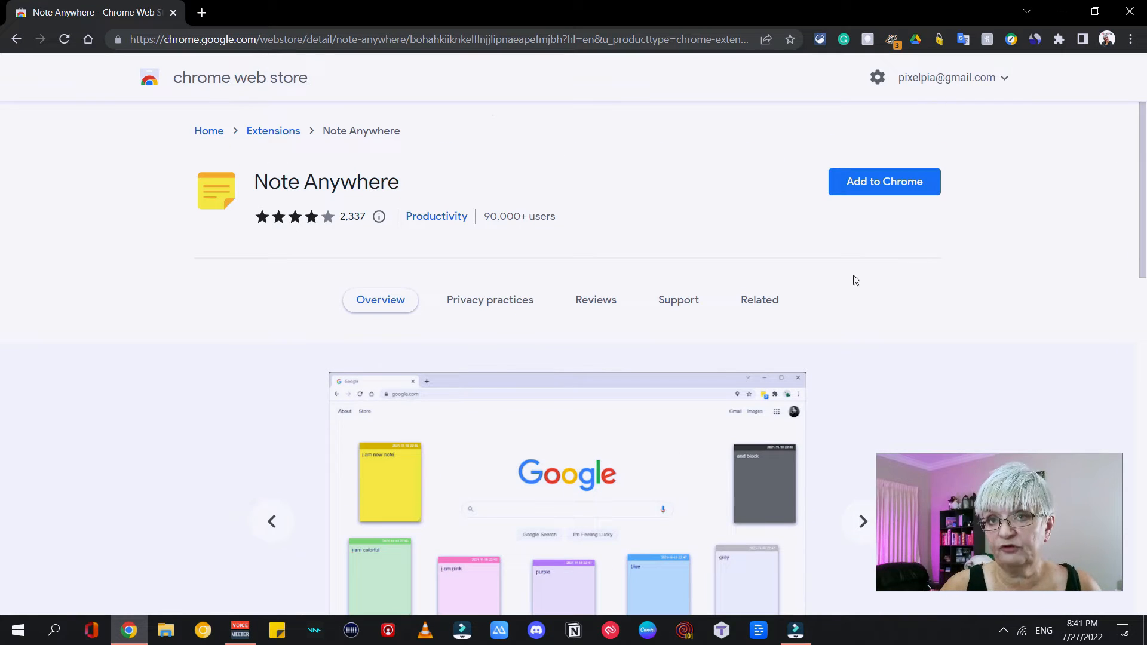
pyautogui.click(917, 187)
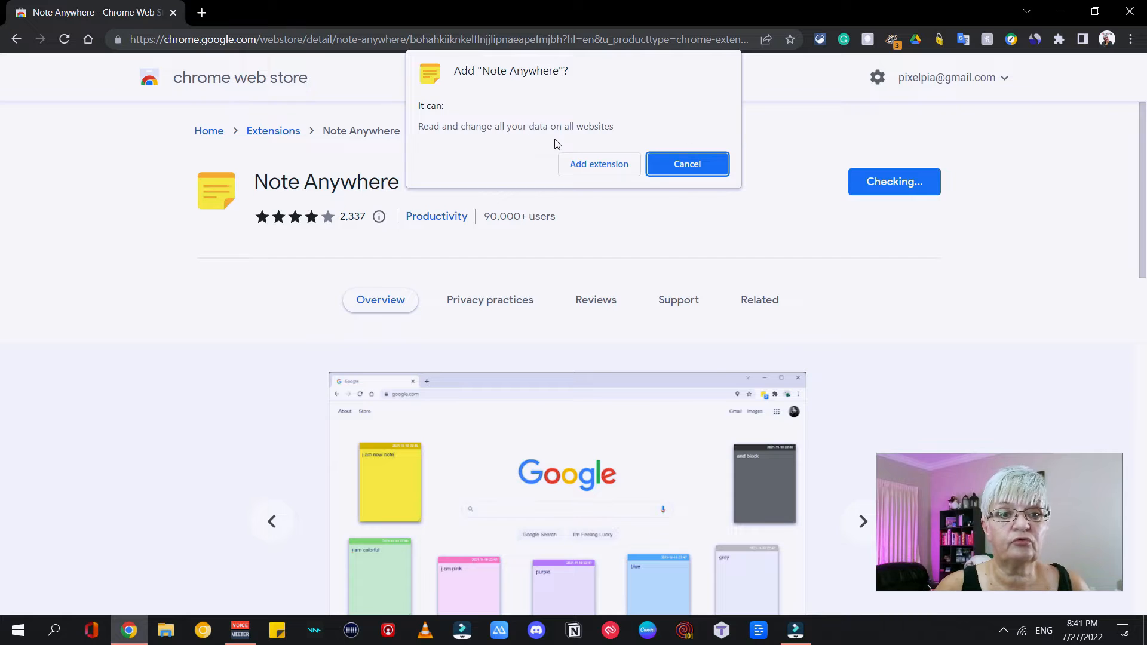
pyautogui.click(607, 162)
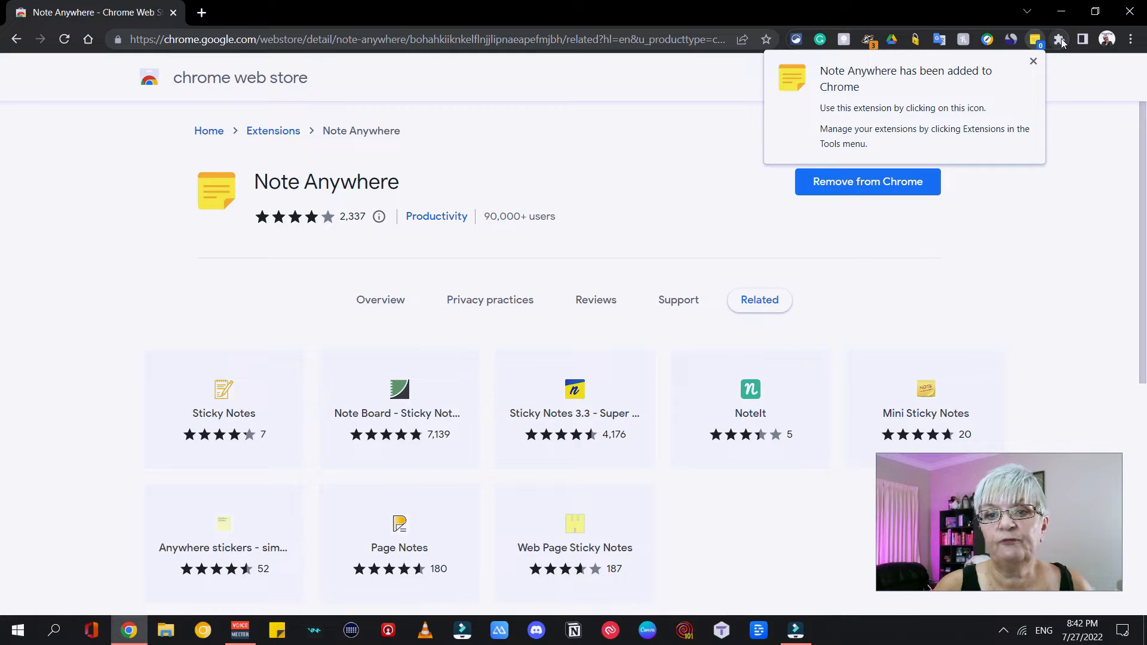
# Pin the Note Anywhere extension to the browser toolbar.
pyautogui.click(1060, 39)
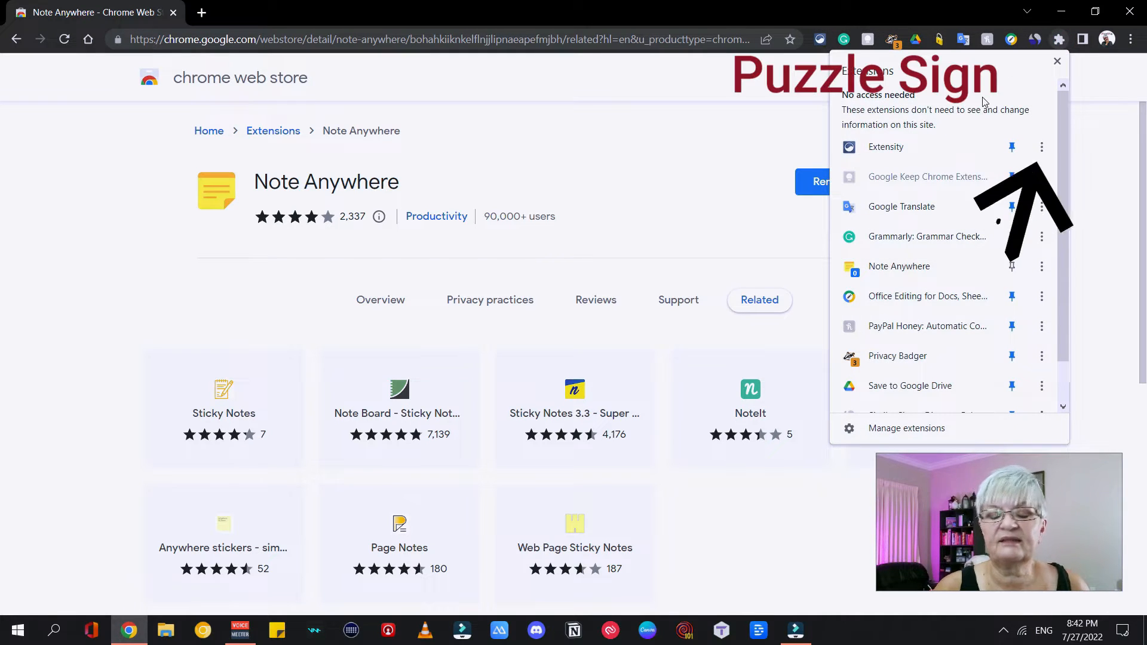
pyautogui.scroll(-2, 1015, 257)
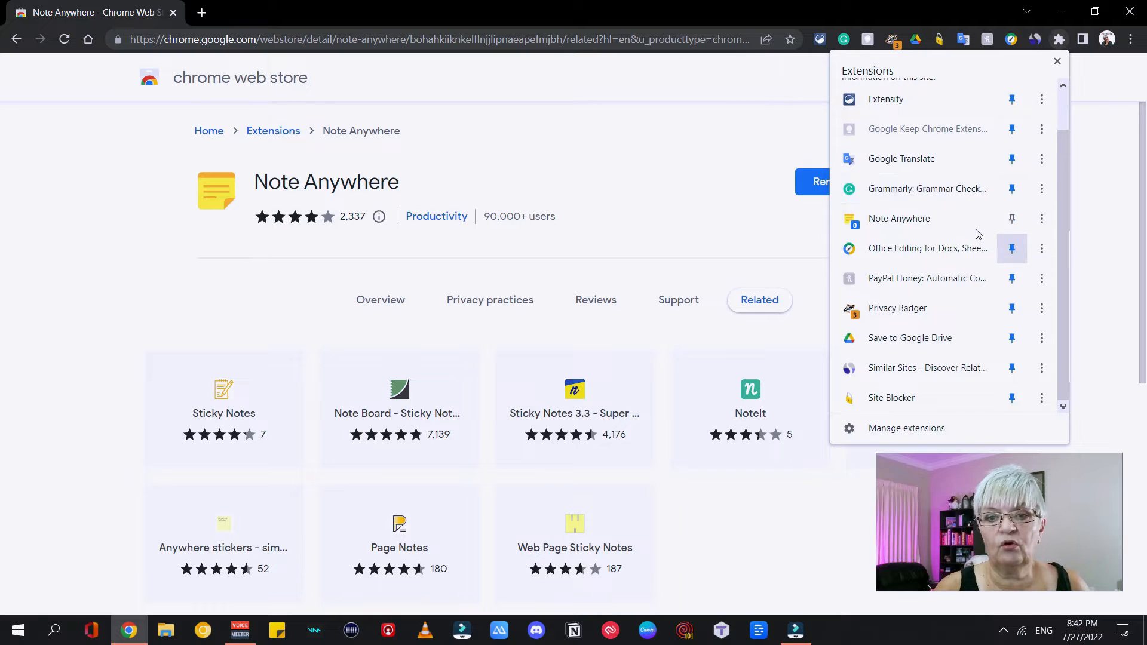
pyautogui.scroll(2, 954, 122)
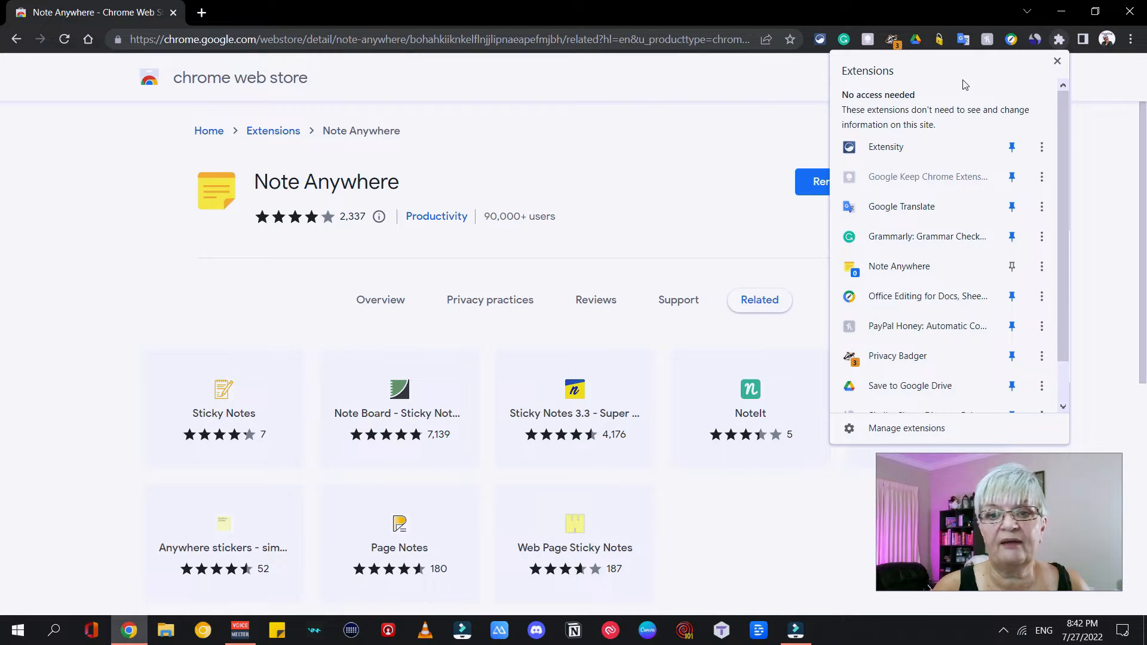
pyautogui.click(1012, 268)
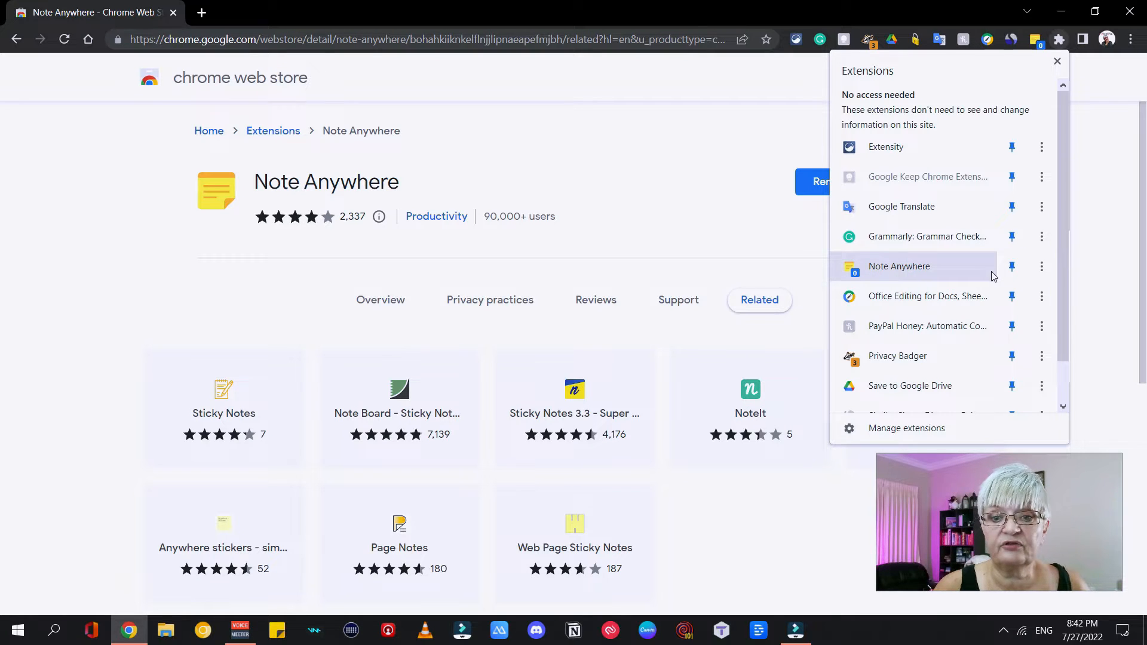
# Bring up the prompt for removing the Note Anywhere extension from Chrome.
pyautogui.click(1041, 267)
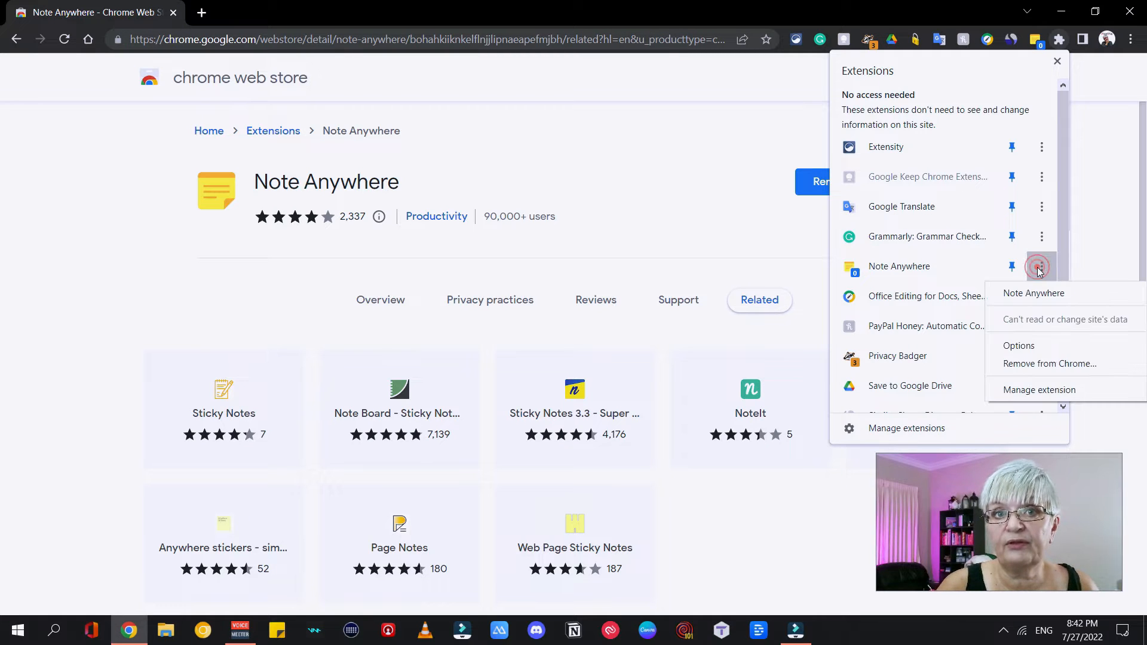
pyautogui.click(1049, 364)
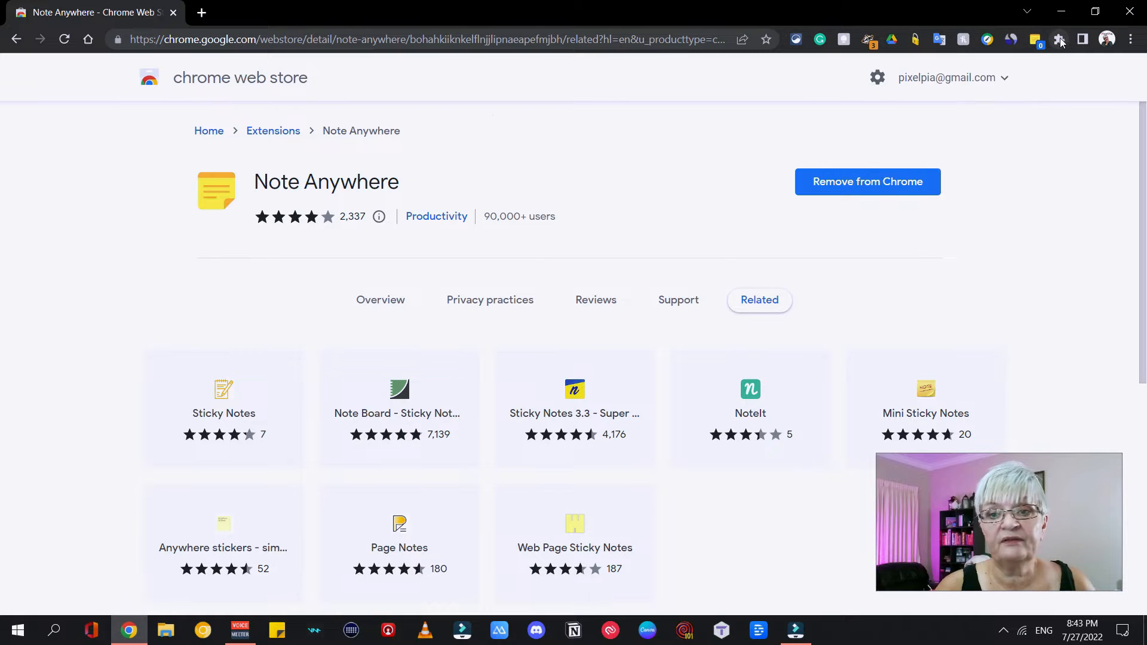
# Open Chrome's extension management page and look through the installed extensions, including Note Anywhere.
pyautogui.click(1060, 40)
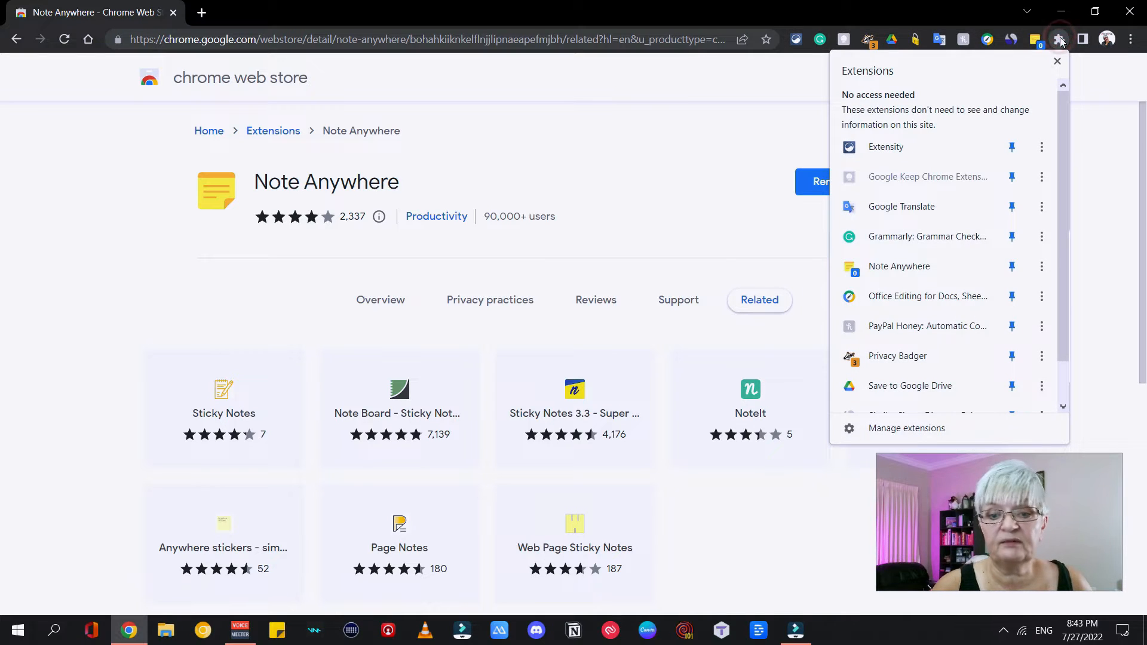
pyautogui.scroll(-1, 932, 239)
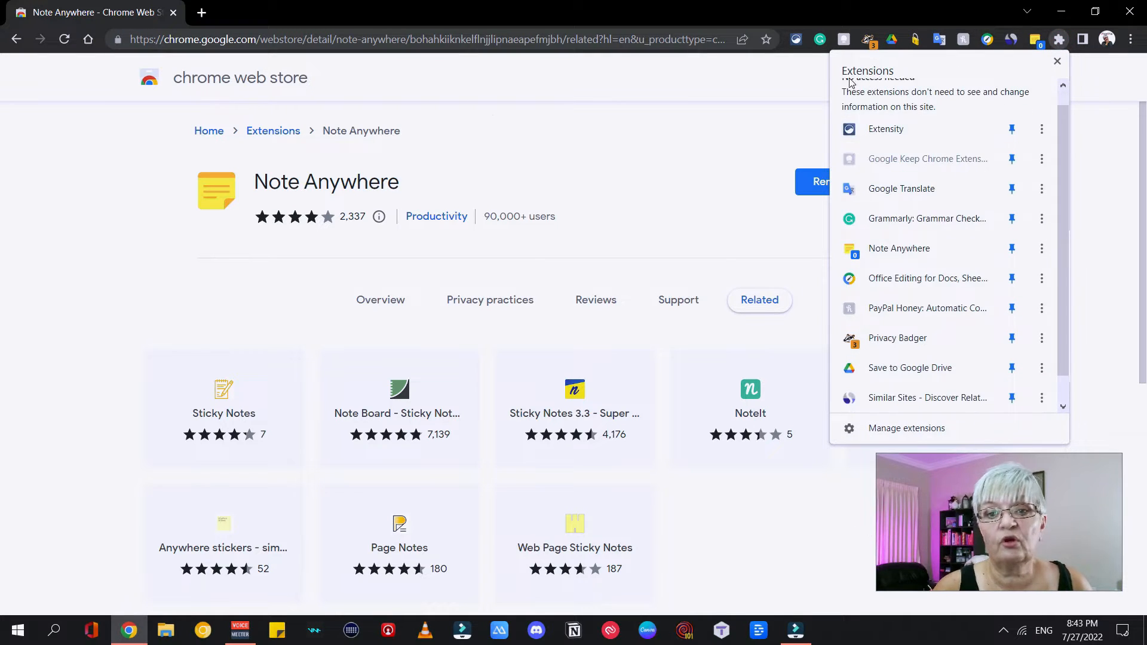
pyautogui.click(914, 429)
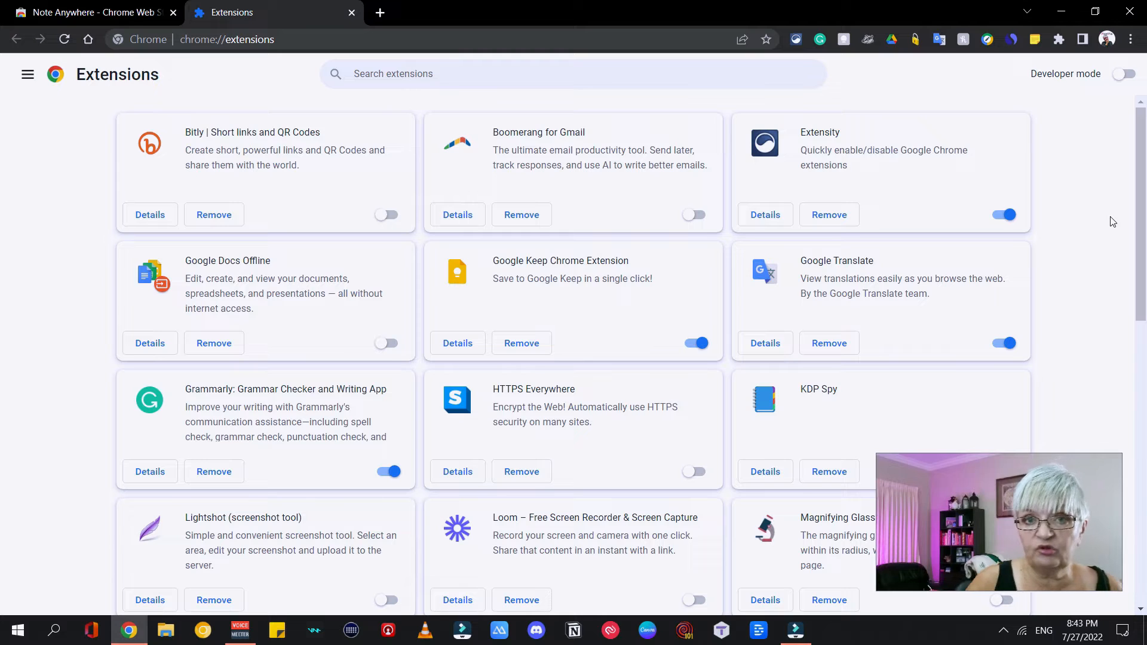
pyautogui.scroll(-6, 1088, 193)
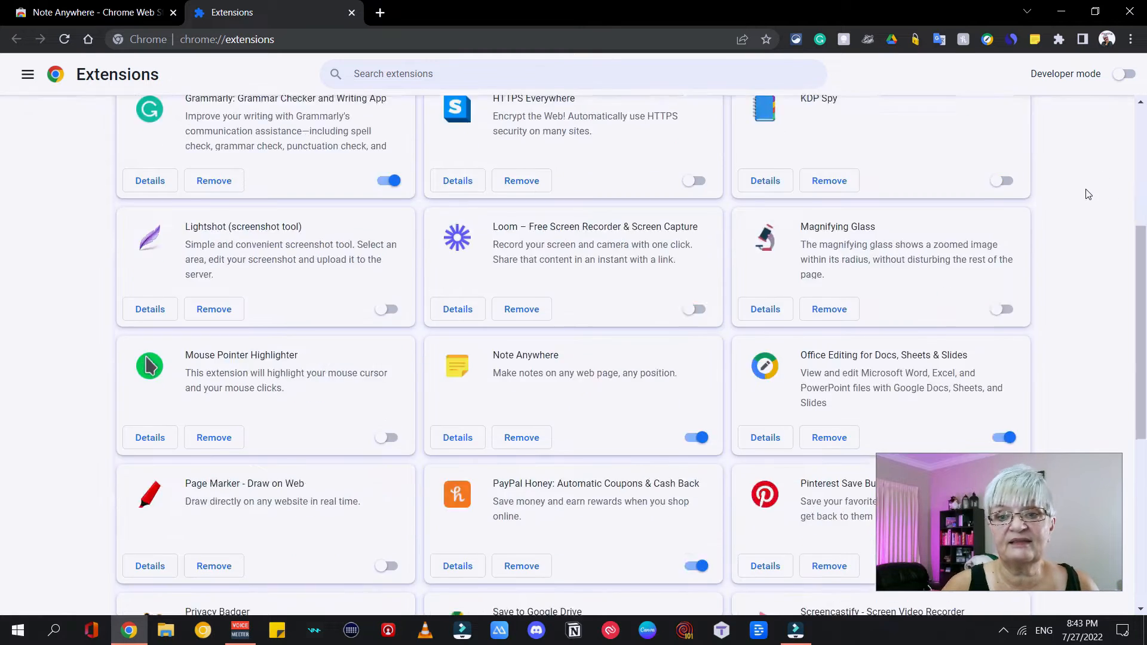
pyautogui.scroll(-5, 1088, 193)
pyautogui.scroll(11, 1087, 193)
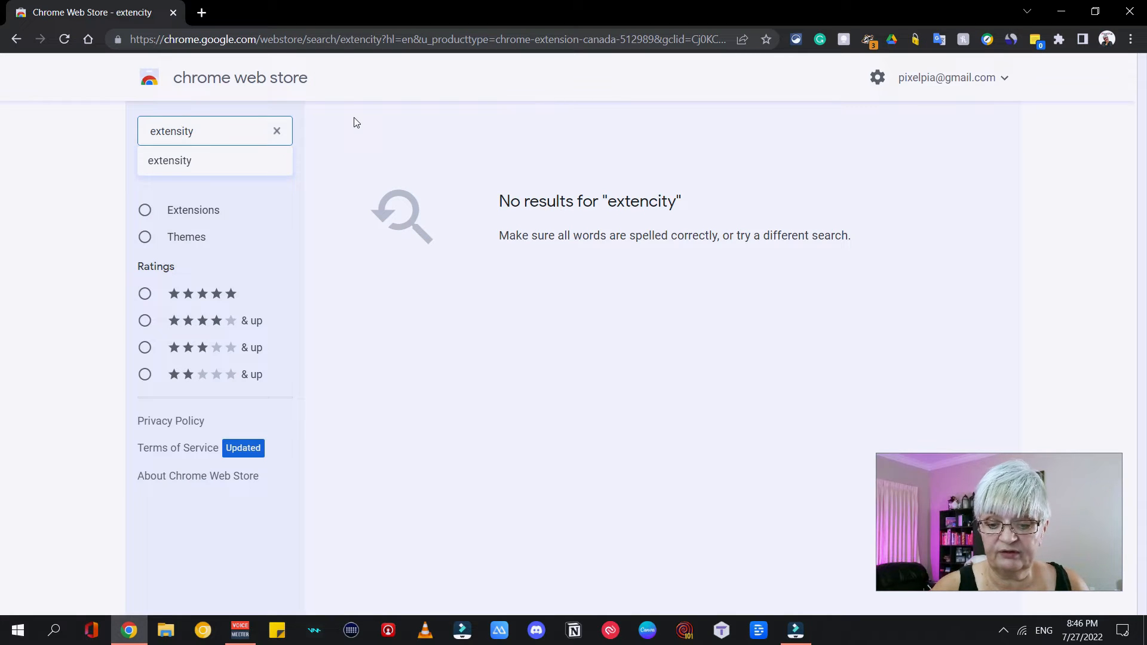
# Search the Chrome Web Store for "extensity".
pyautogui.press('Return')
# Switch all extensions off and back on through the Extensity extension.
pyautogui.click(795, 39)
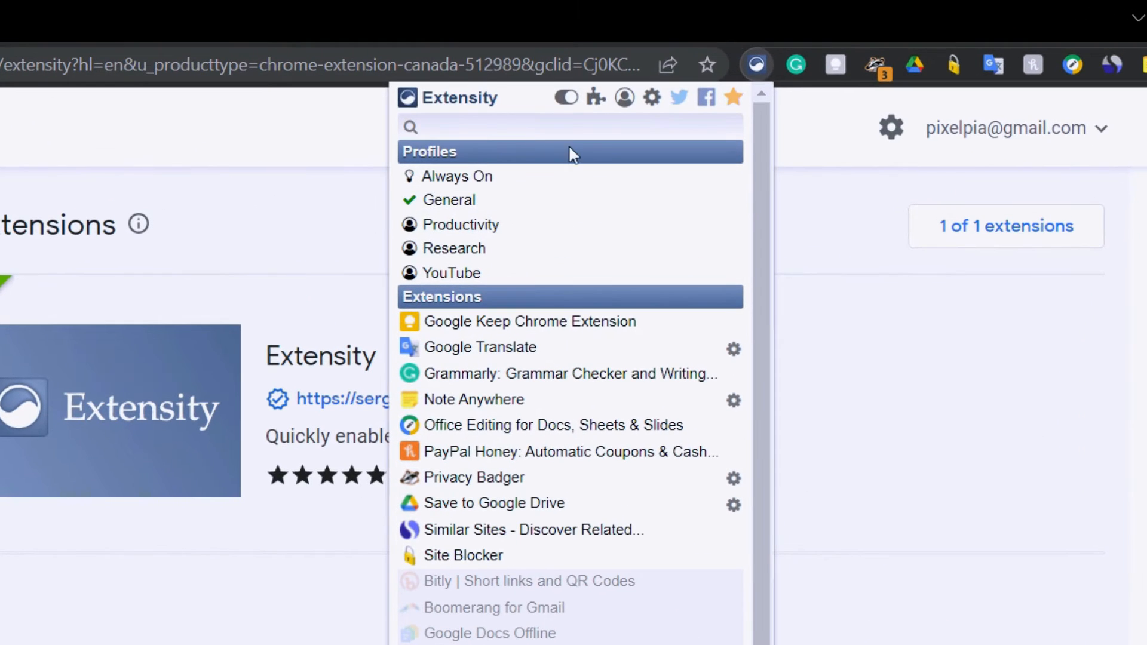
pyautogui.click(576, 105)
pyautogui.click(564, 101)
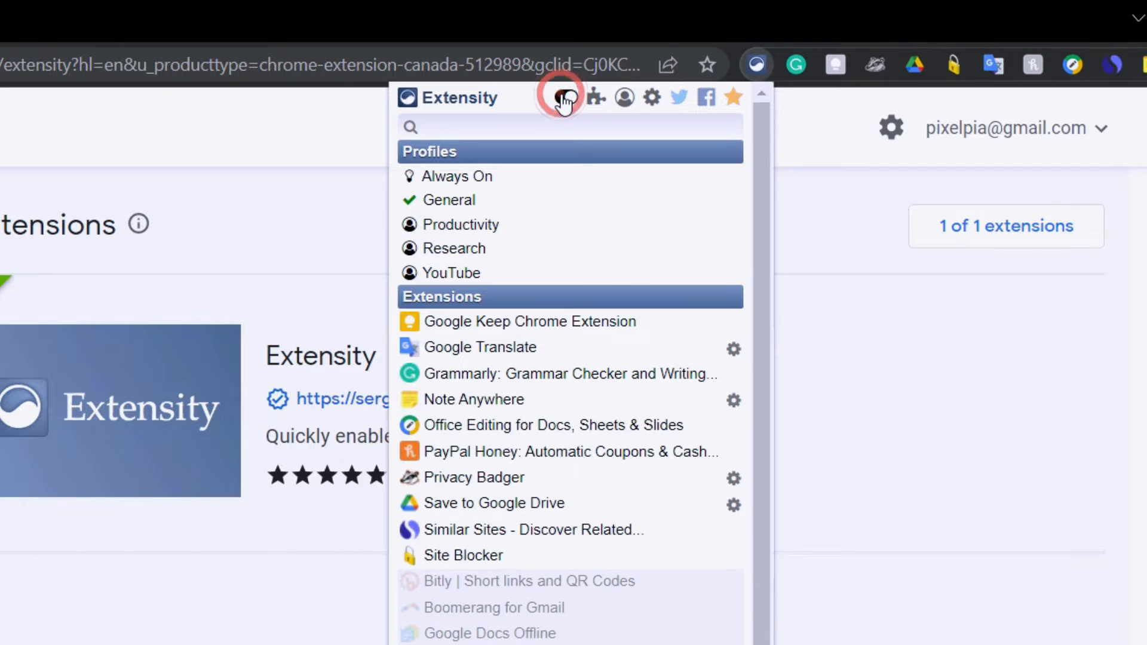
# From Extensity, open Chrome's extension management page and then Extensity's own options and profiles settings.
pyautogui.click(595, 99)
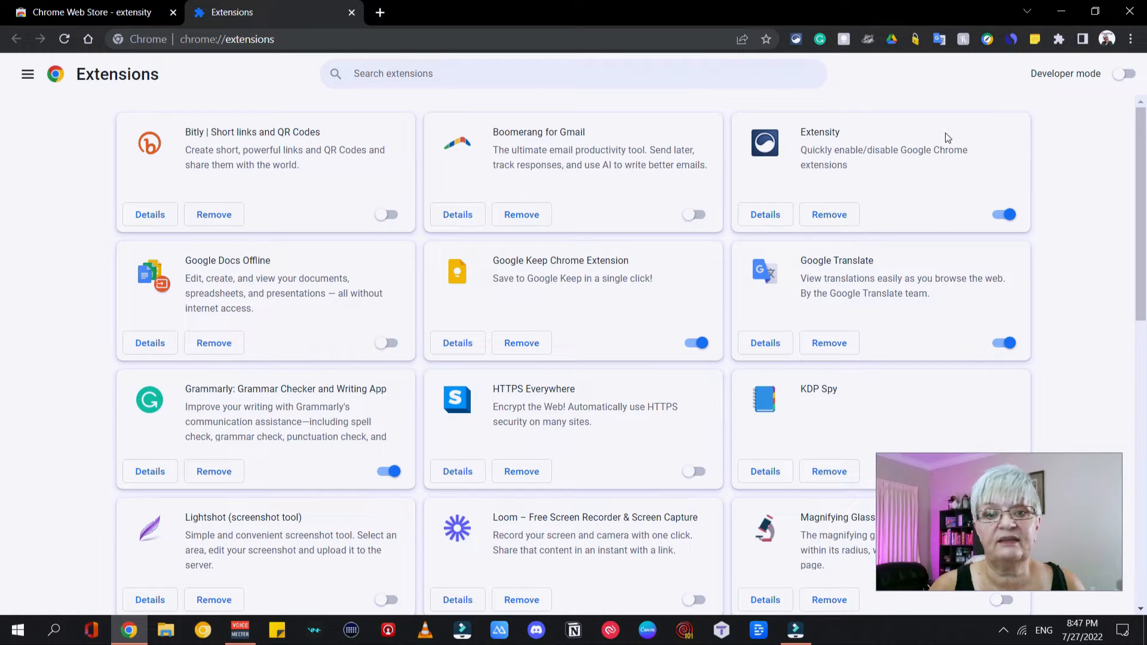
pyautogui.click(796, 39)
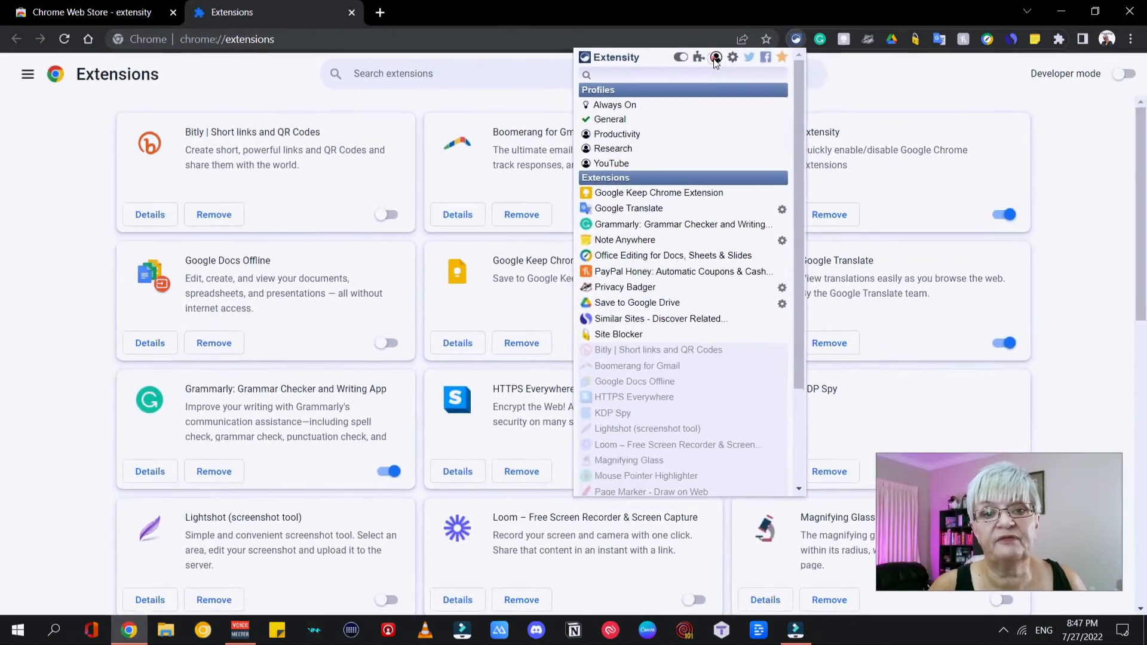
pyautogui.click(680, 56)
pyautogui.click(61, 159)
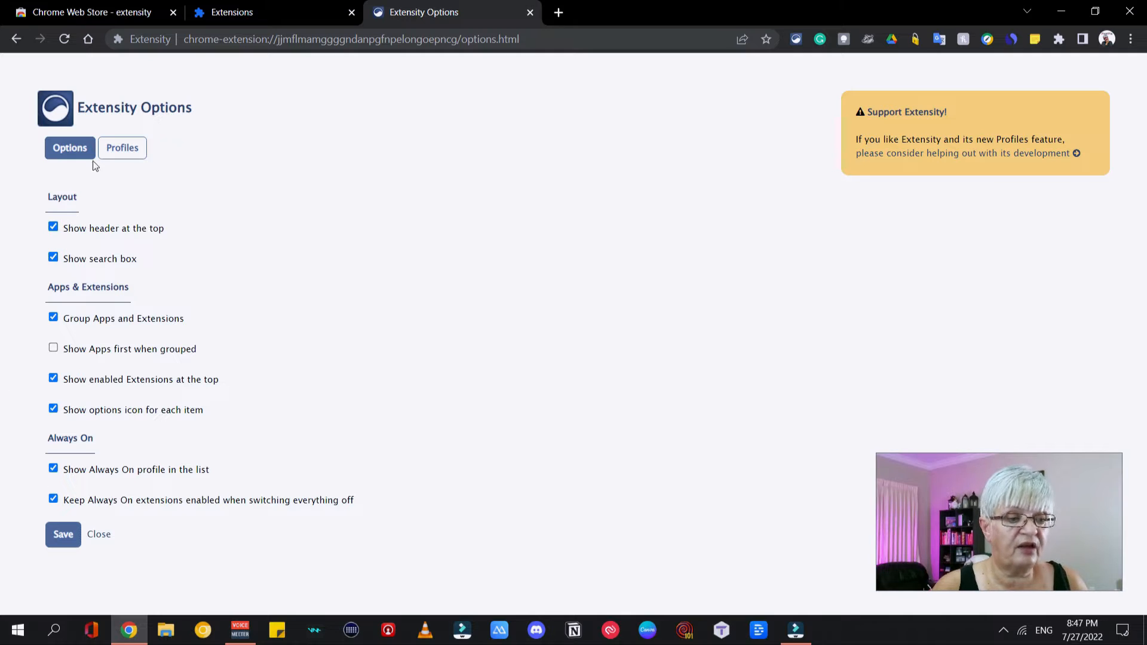
pyautogui.click(133, 155)
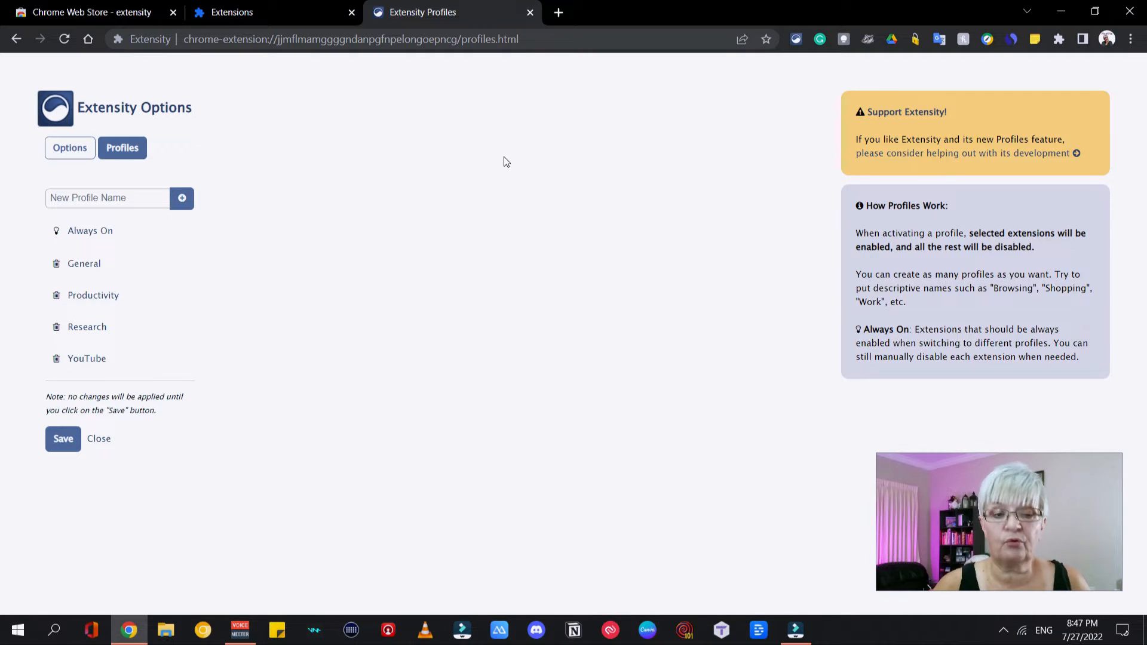
# Review which extensions are selected in the Always On, General, Productivity, Research and YouTube profiles.
pyautogui.click(90, 238)
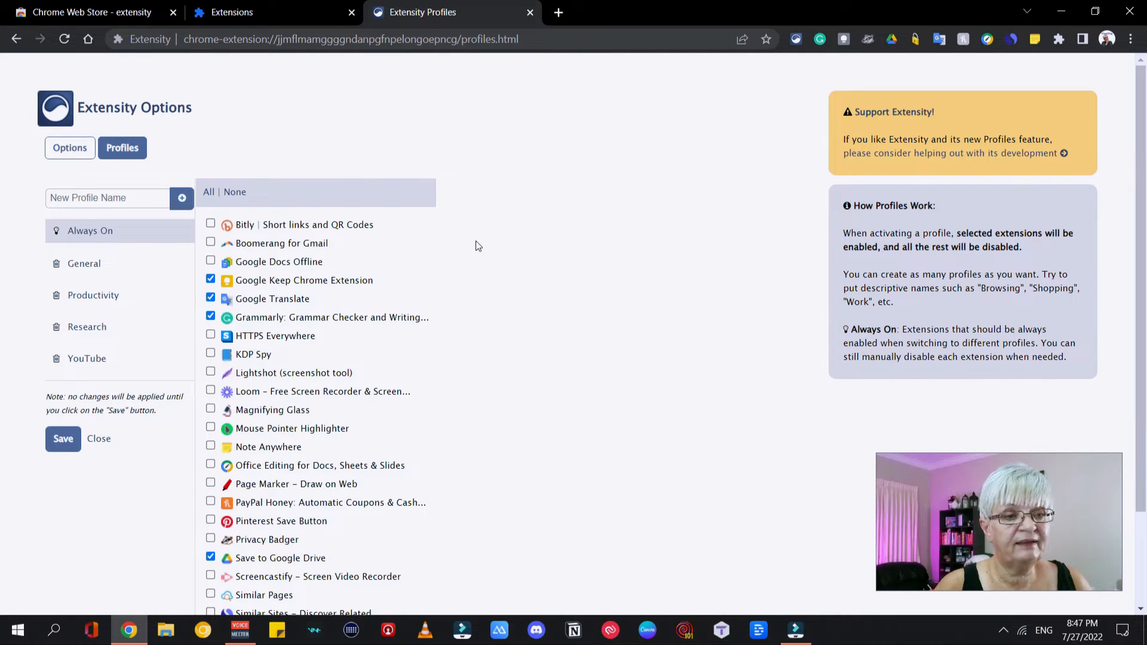
pyautogui.scroll(-2, 534, 251)
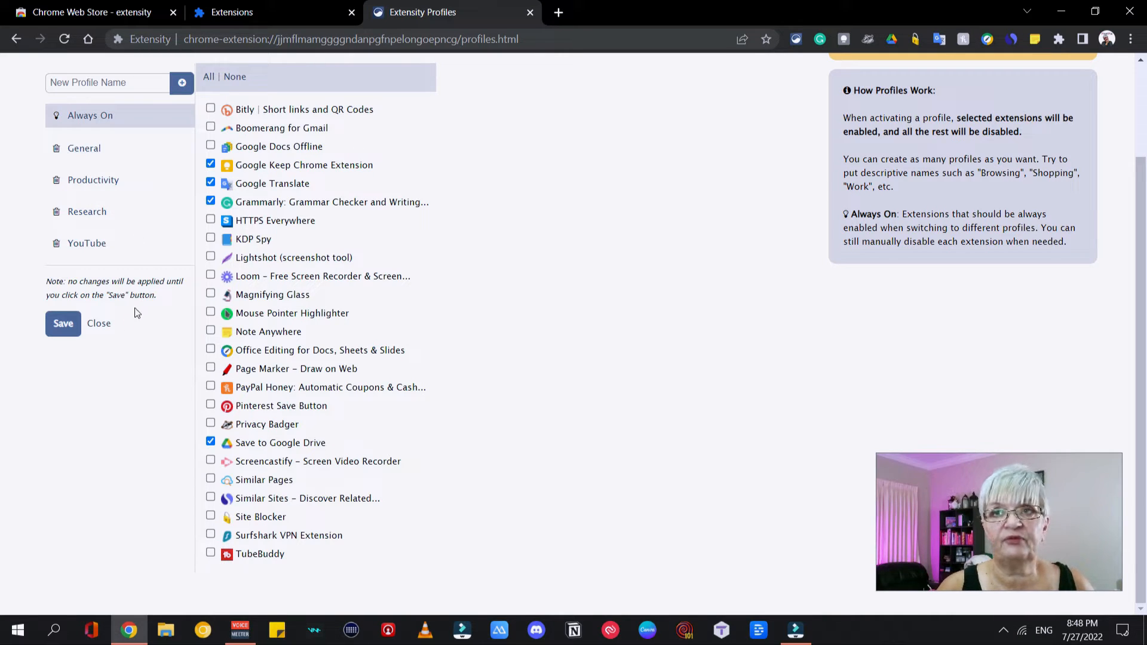
pyautogui.click(86, 151)
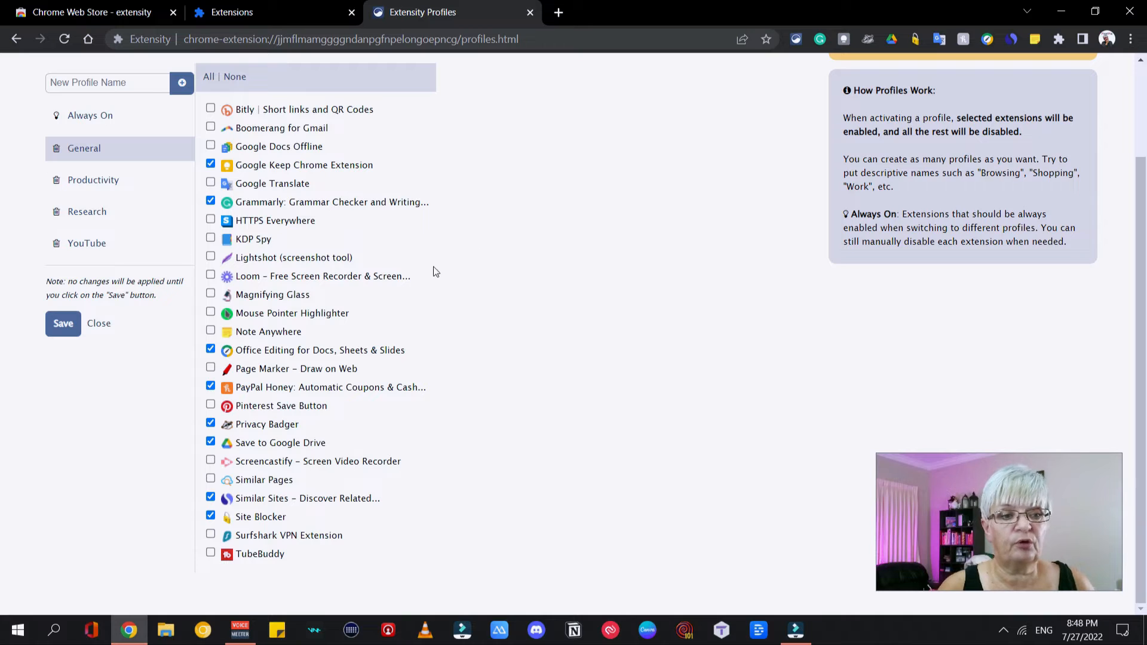
pyautogui.click(92, 180)
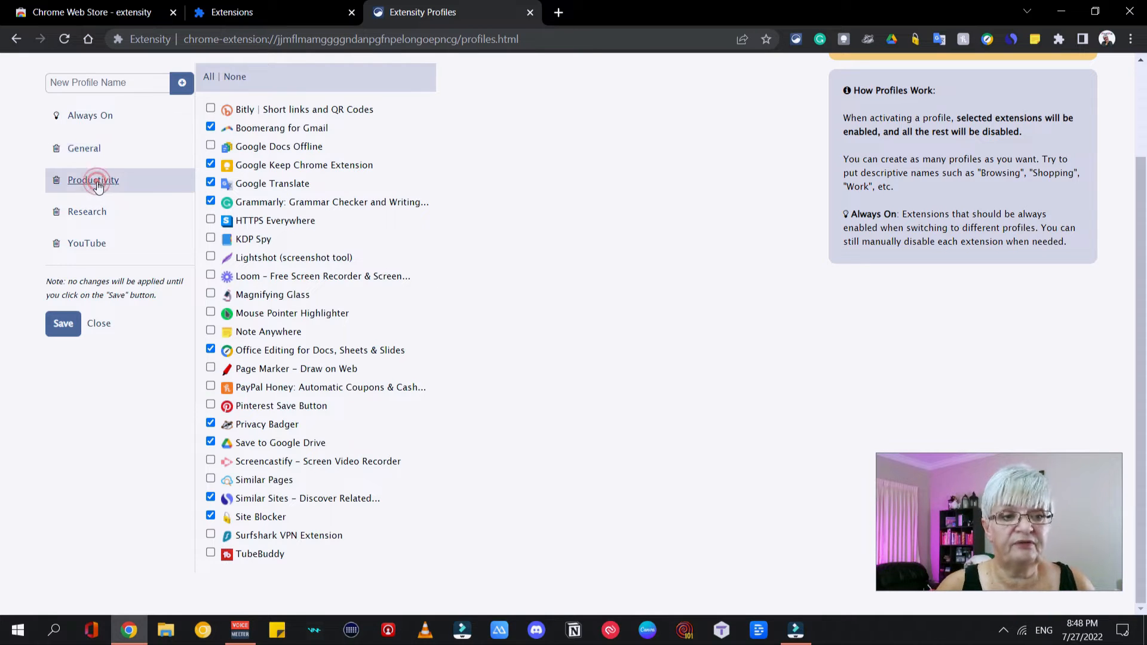
pyautogui.click(72, 217)
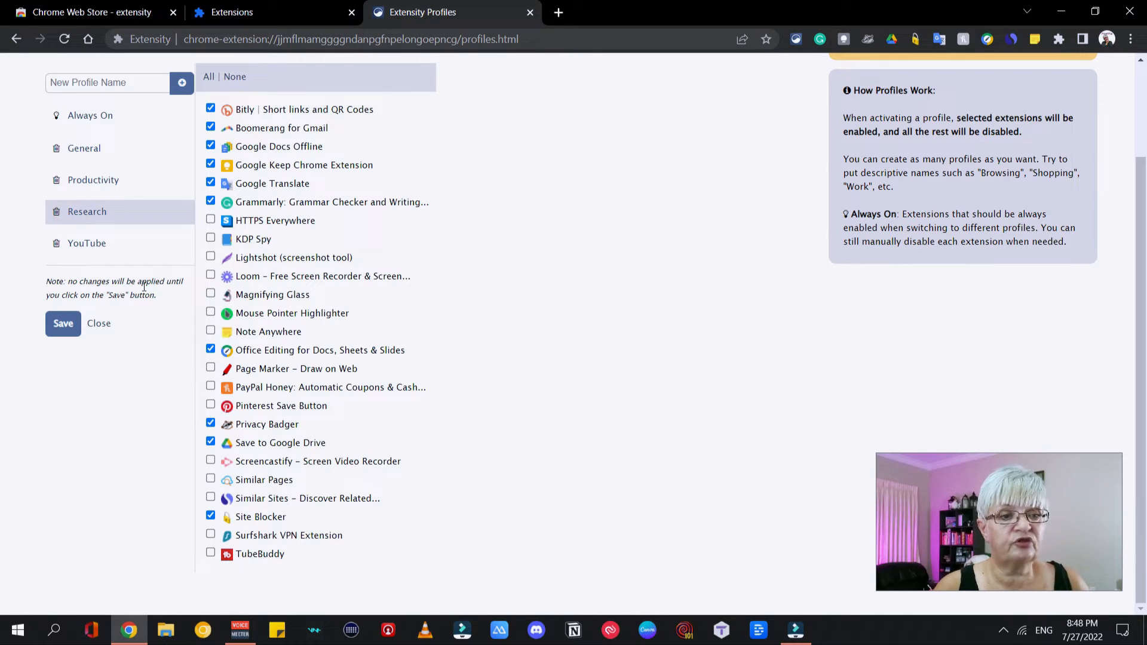
pyautogui.click(94, 246)
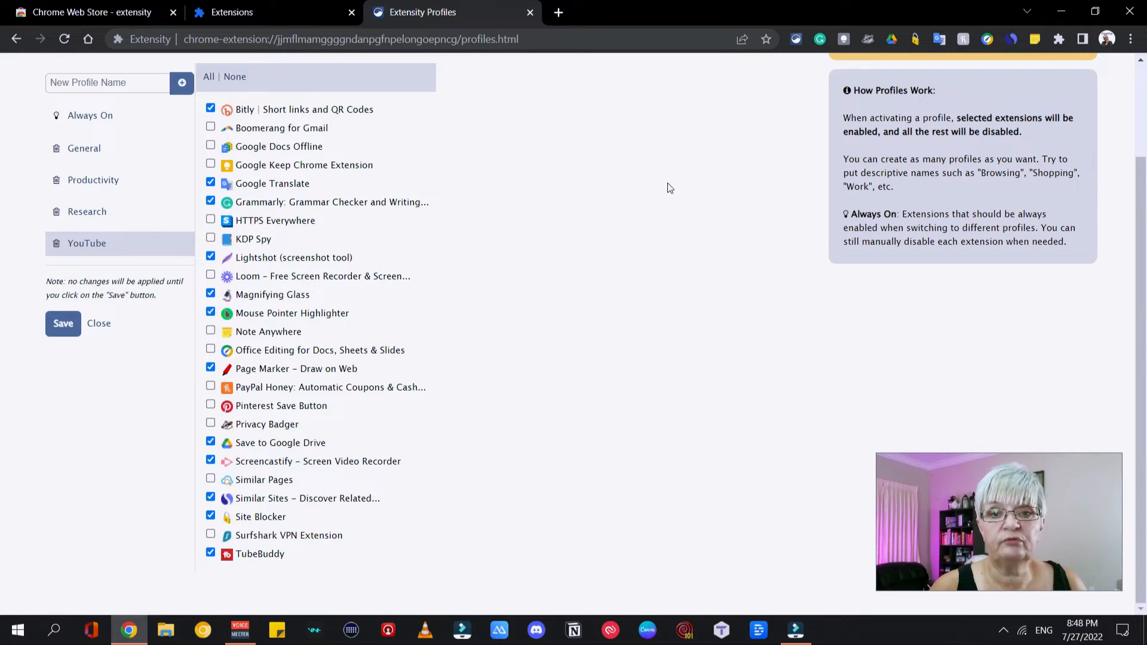
# Activate the Productivity profile in Extensity, then switch to the Research profile.
pyautogui.click(797, 38)
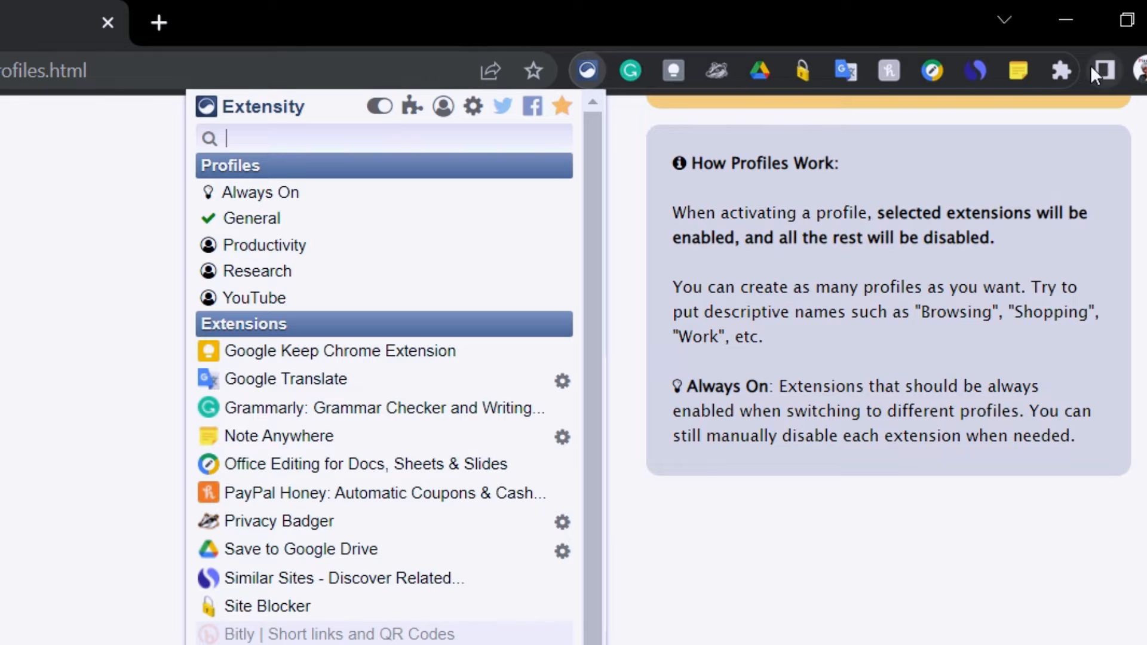
pyautogui.click(265, 254)
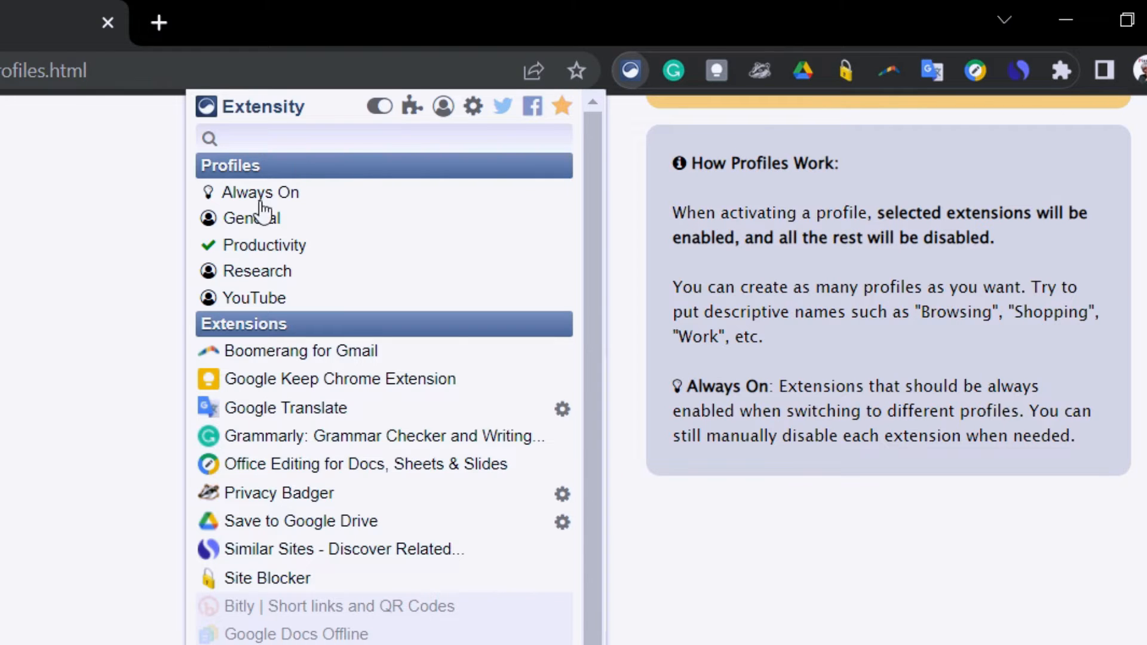
pyautogui.click(328, 276)
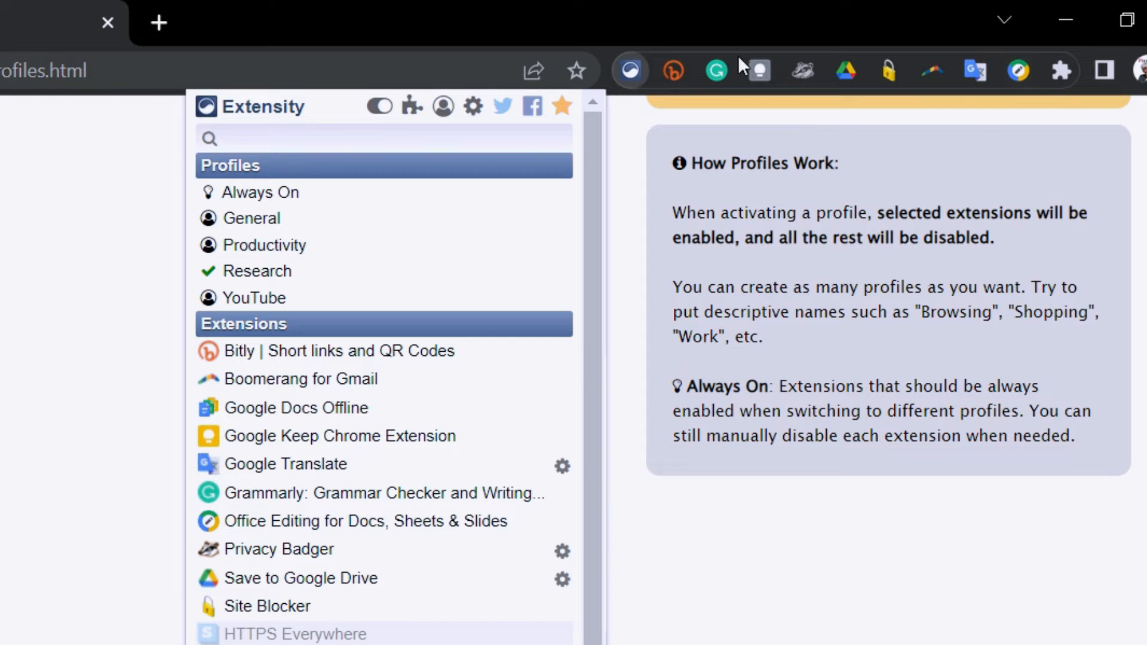
# Activate the YouTube profile in Extensity, then open the Productivity profile in Extensity's profiles settings.
pyautogui.click(277, 298)
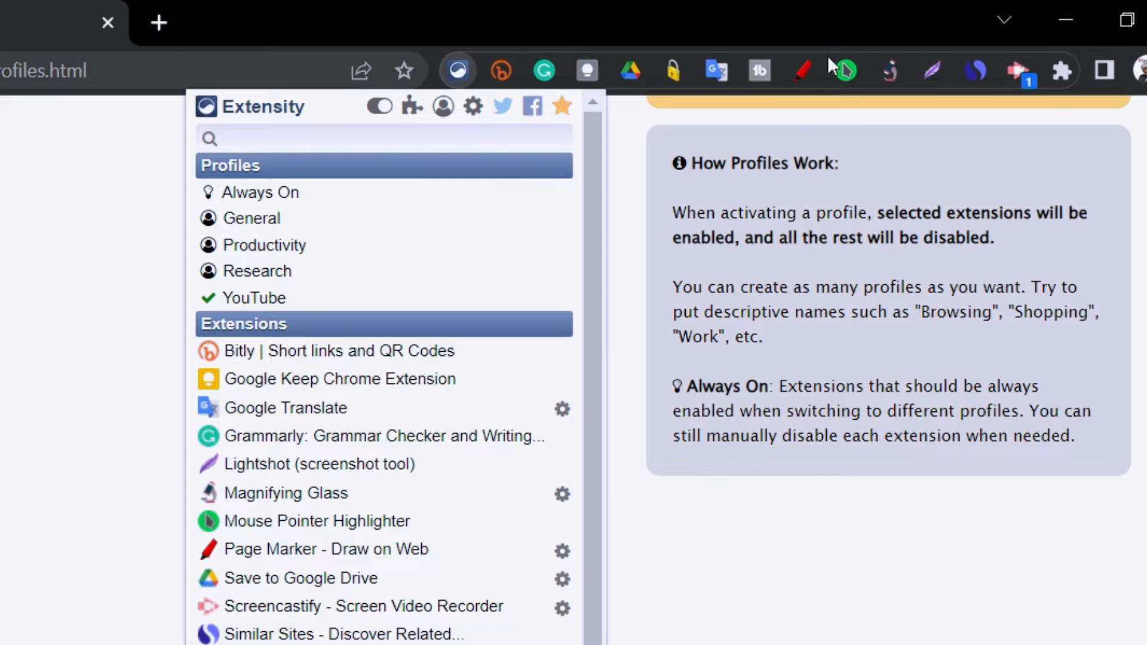
pyautogui.click(443, 108)
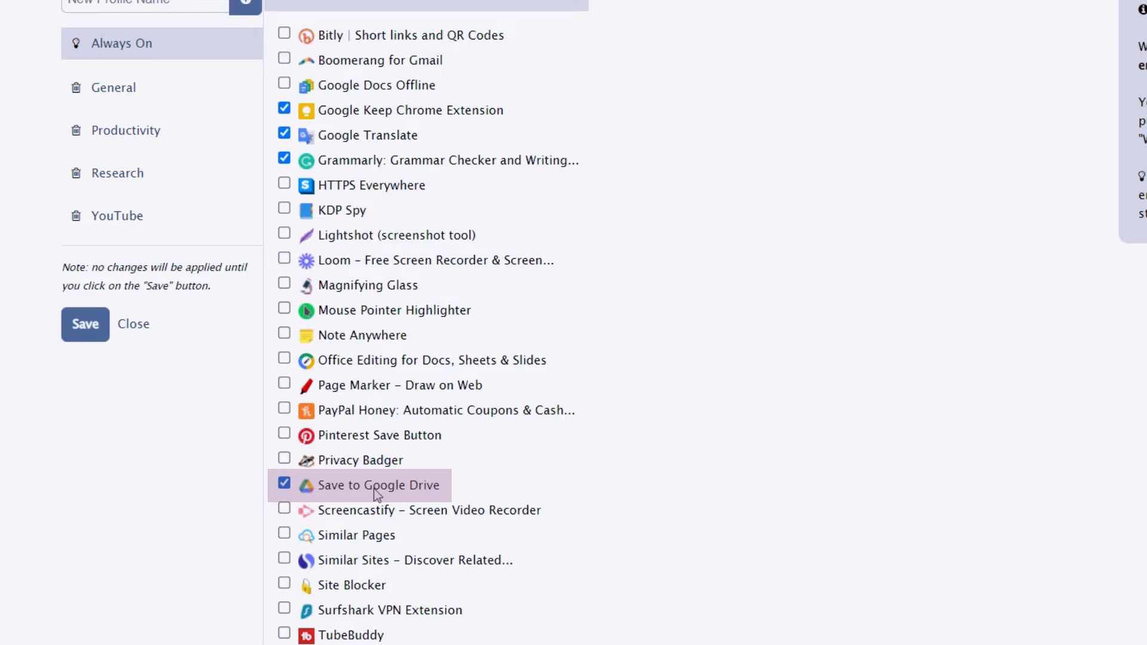
pyautogui.click(153, 131)
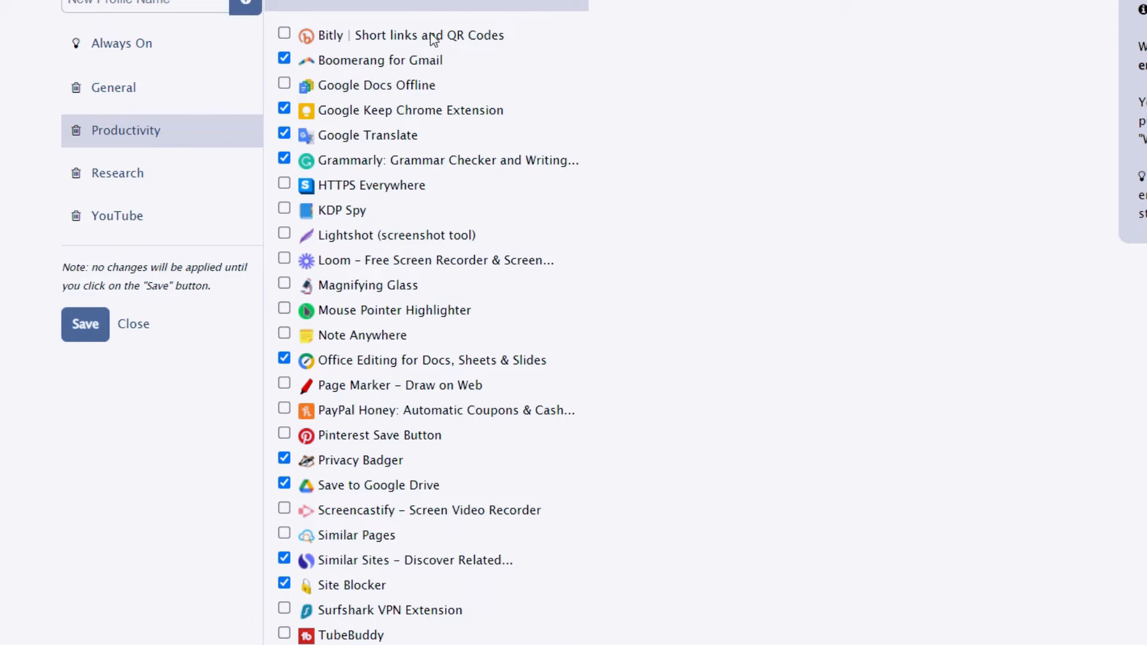
# Deselect and reselect Boomerang for Gmail and Privacy Badger in the Productivity profile.
pyautogui.click(414, 62)
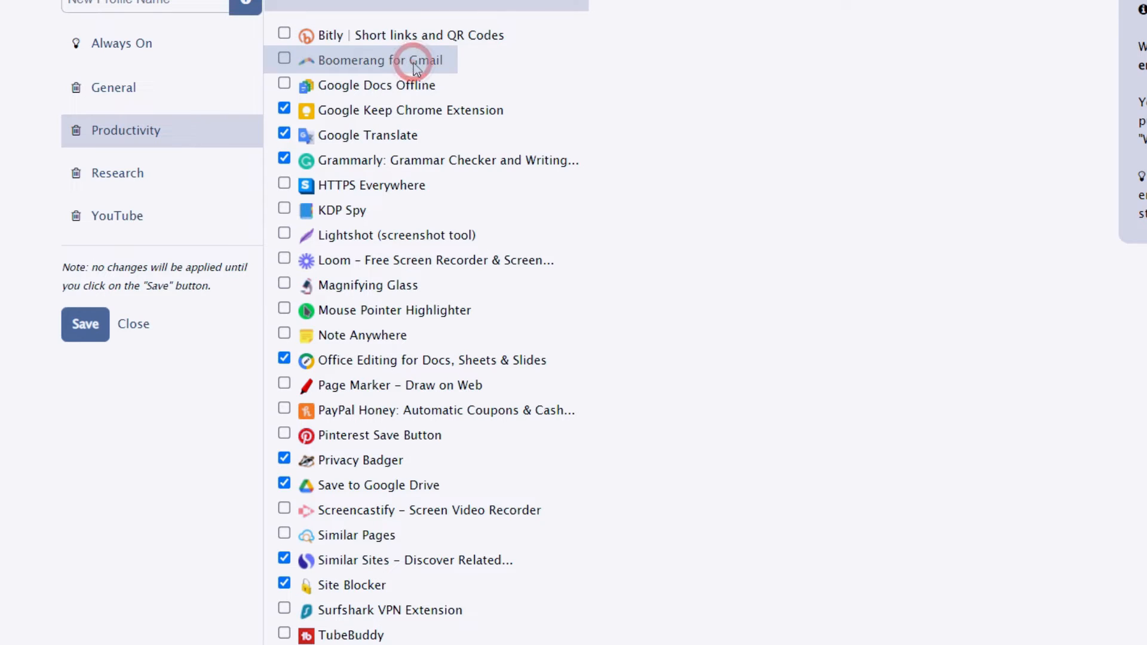
pyautogui.click(281, 60)
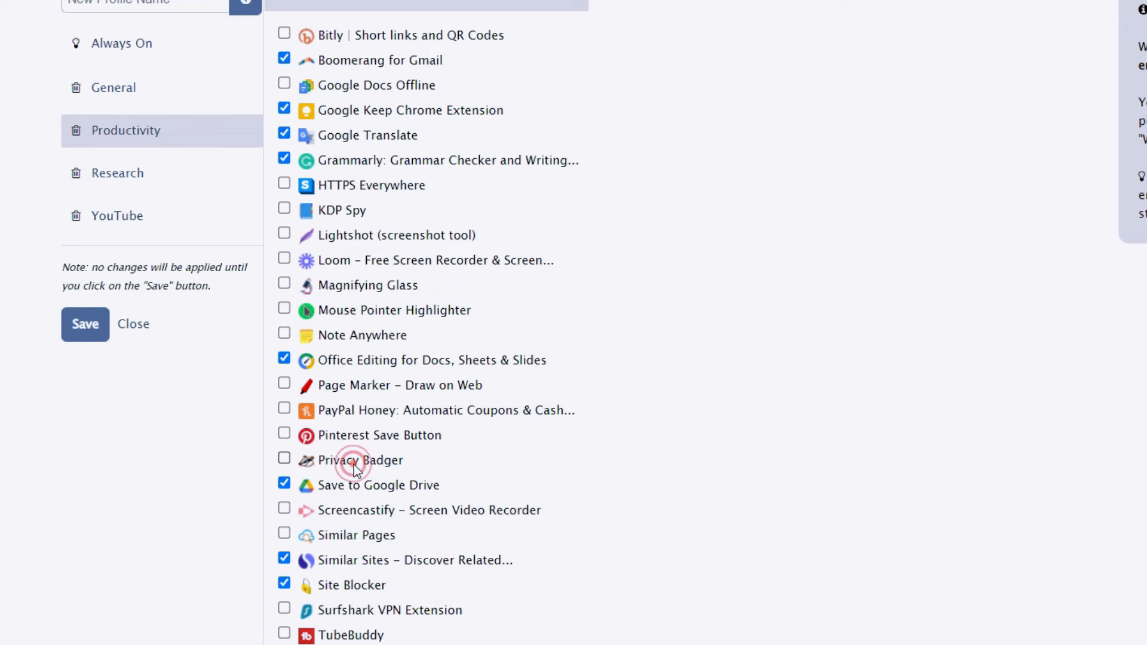
pyautogui.click(287, 458)
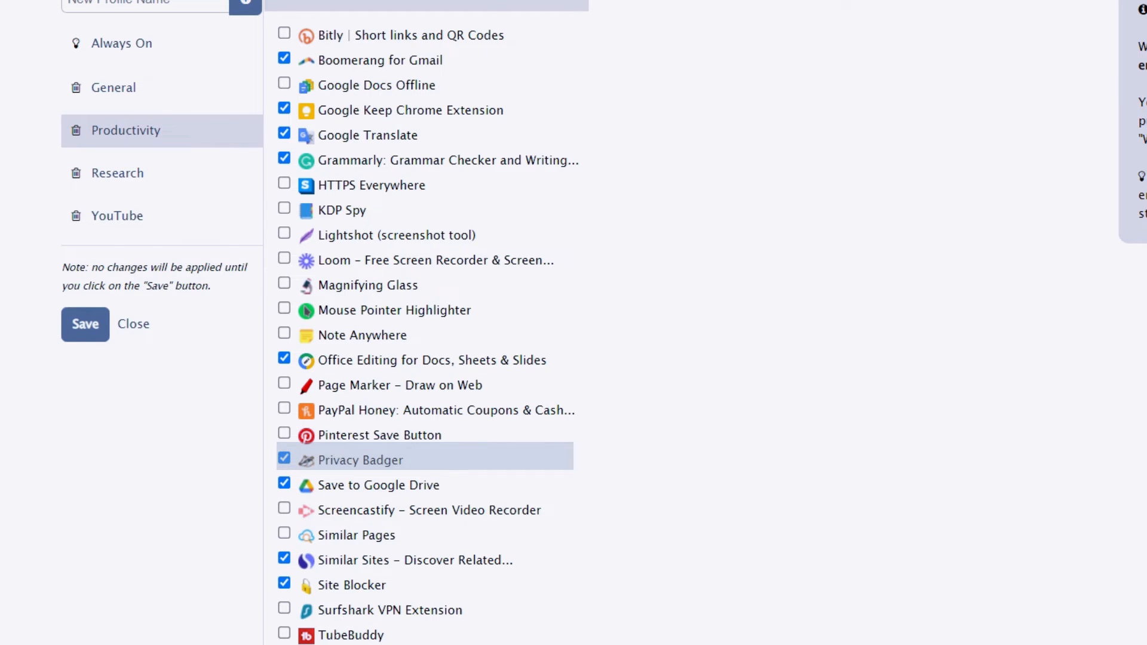
# View the Privacy Badger extension's popup on the profiles page and dismiss it.
pyautogui.click(965, 20)
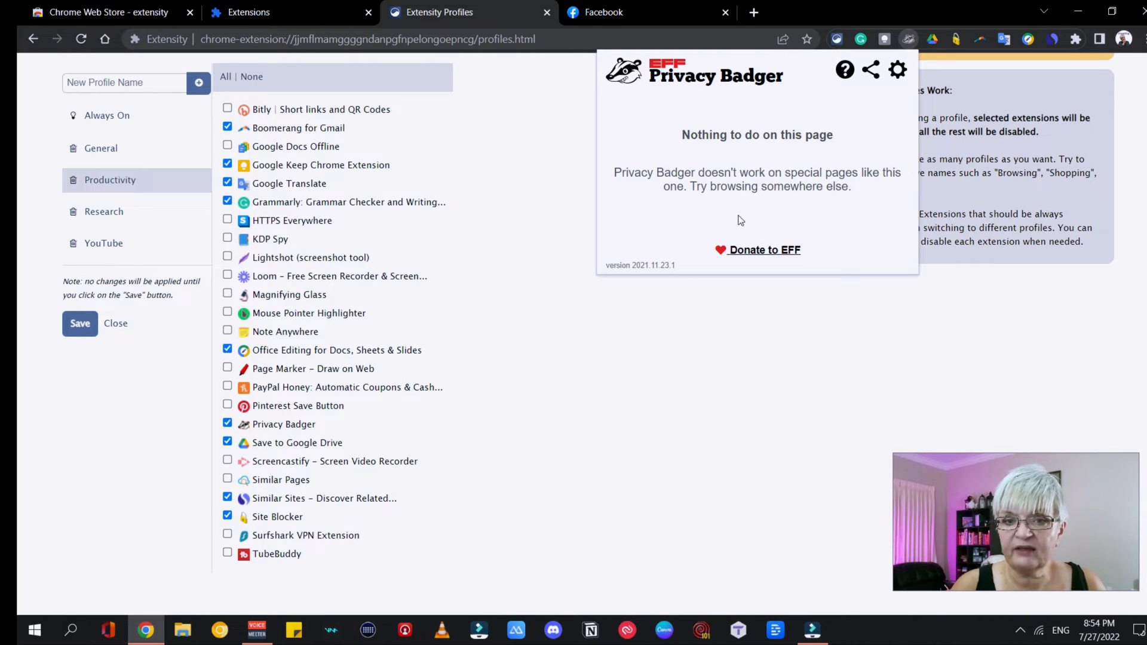
pyautogui.click(583, 143)
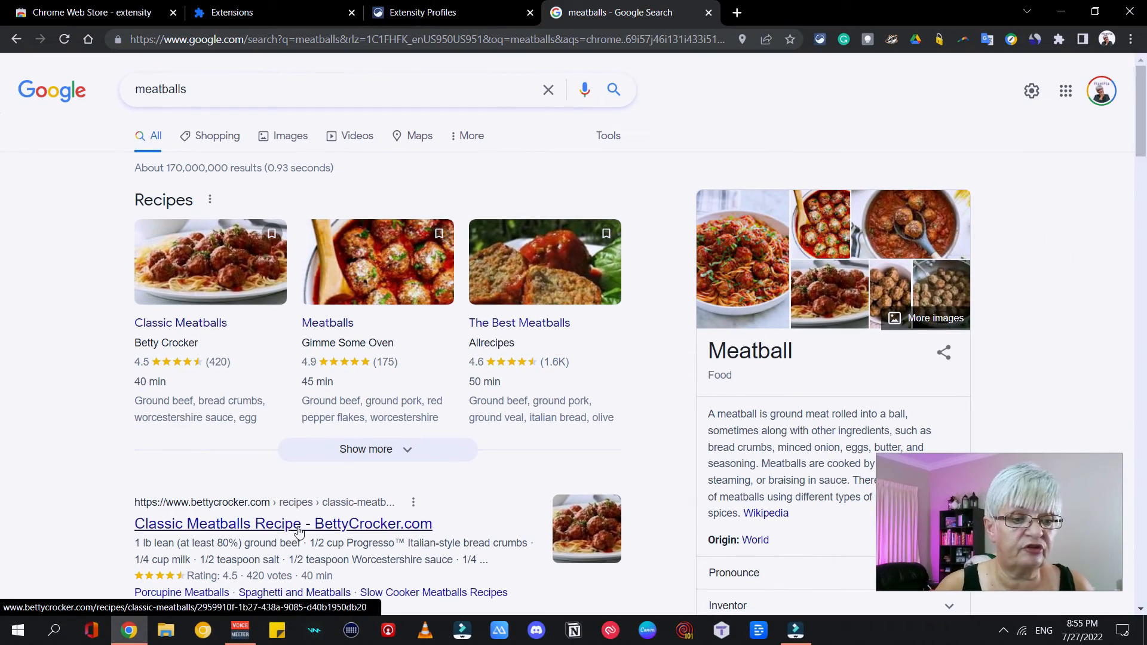
# Open the Classic Meatballs recipe on BettyCrocker.com and browse comparable websites with the Similar Sites extension.
pyautogui.click(298, 527)
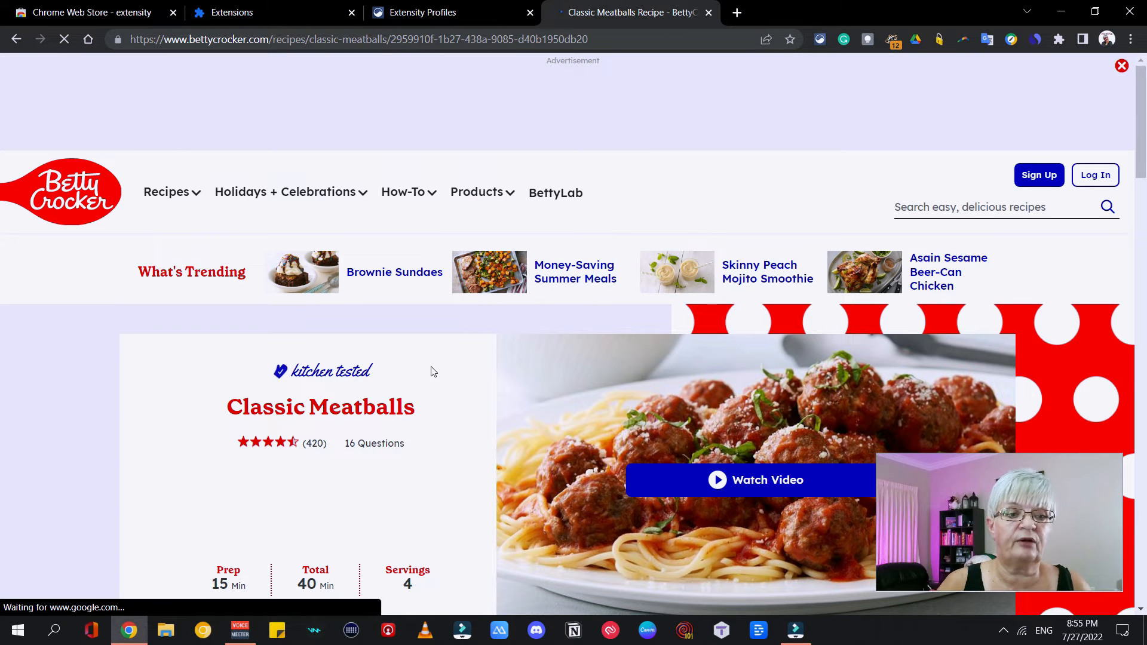
pyautogui.click(1039, 40)
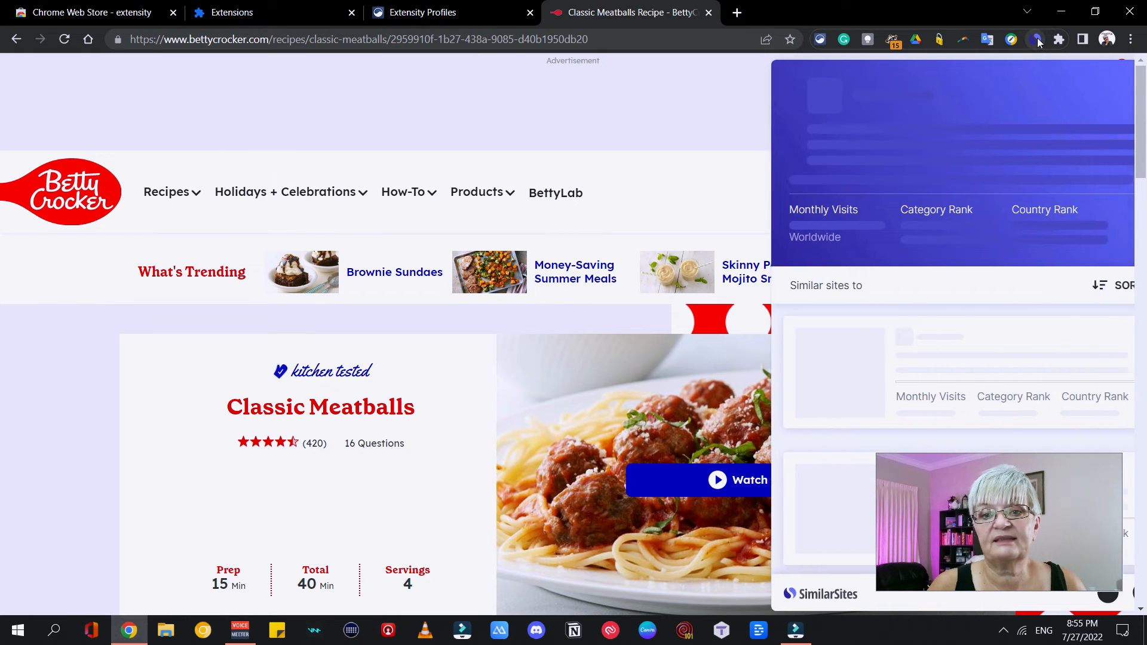
pyautogui.scroll(-3, 969, 191)
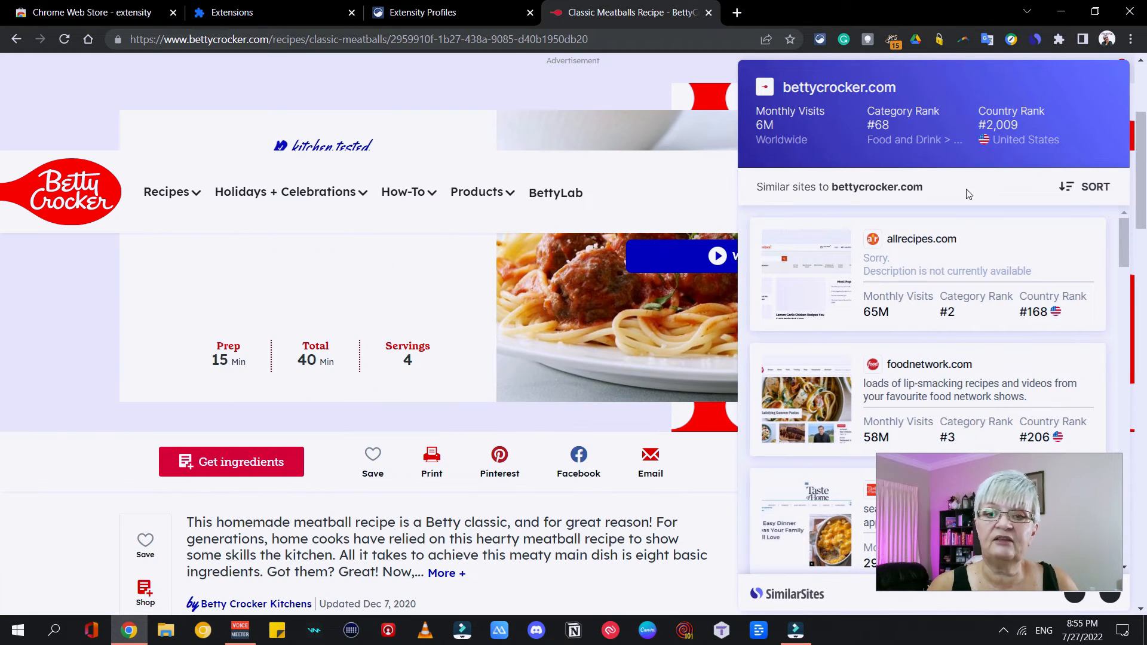
pyautogui.scroll(-10, 905, 346)
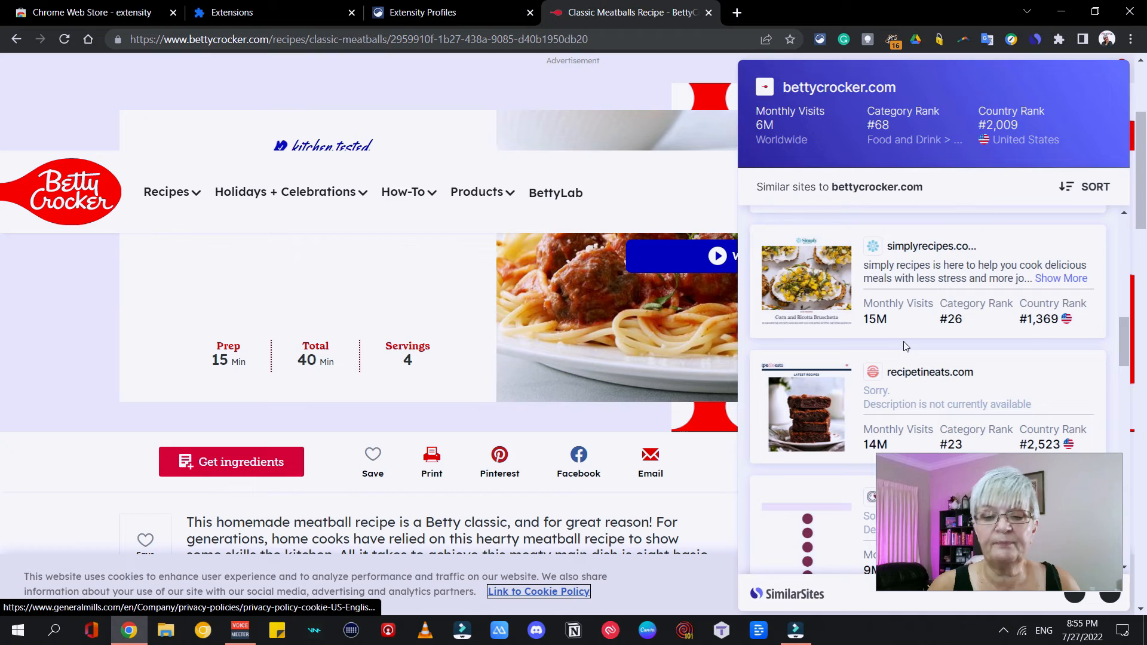
pyautogui.scroll(-7, 905, 346)
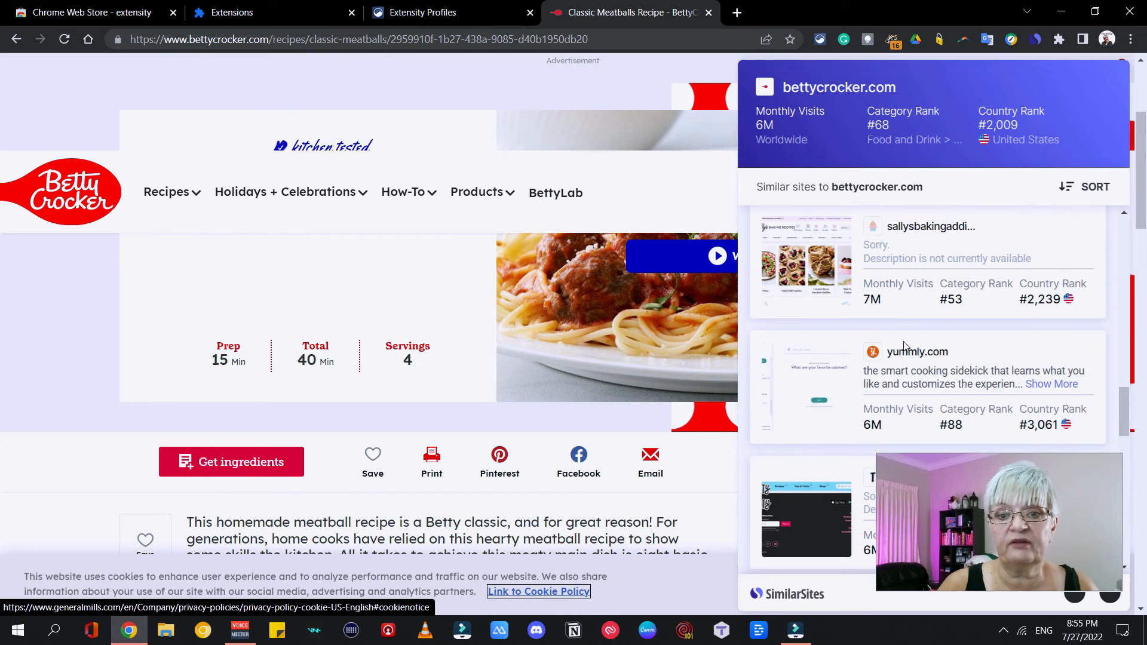
pyautogui.scroll(-3, 905, 346)
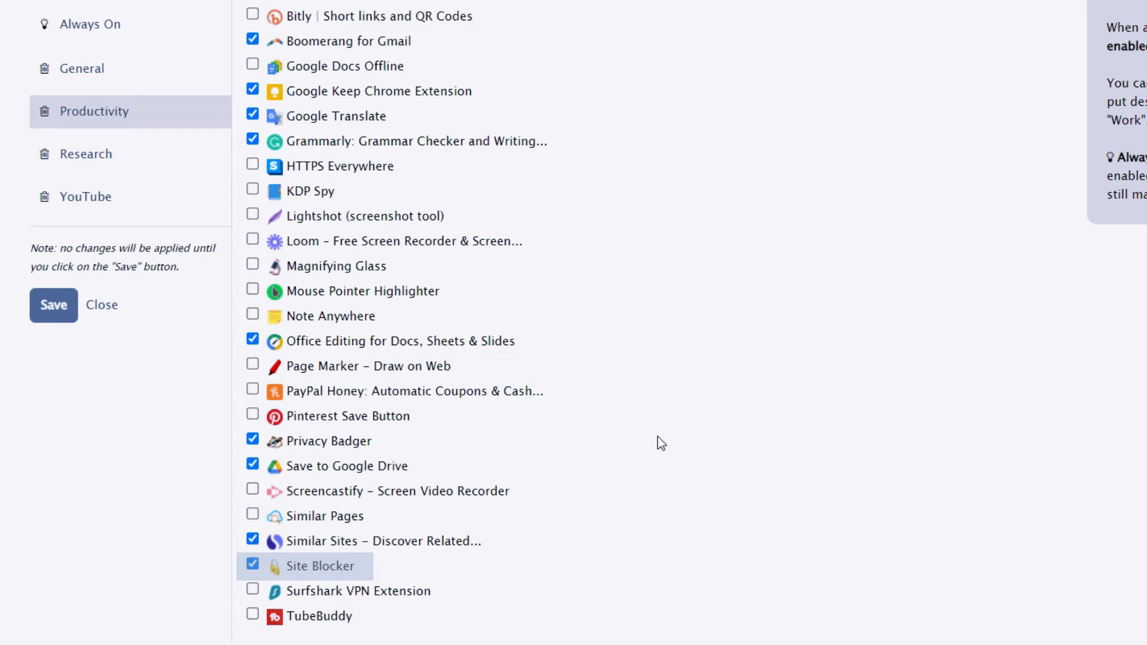
# Review the extensions selected in the Research and YouTube profiles and check Extensity's list of active extensions.
pyautogui.click(99, 157)
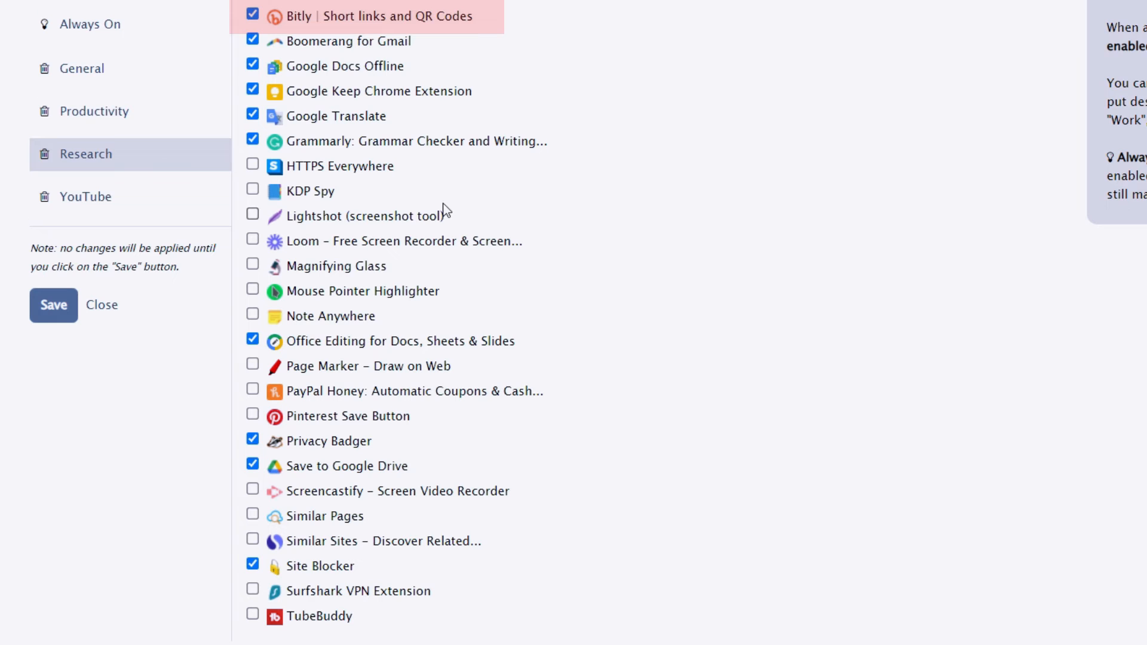
pyautogui.click(85, 197)
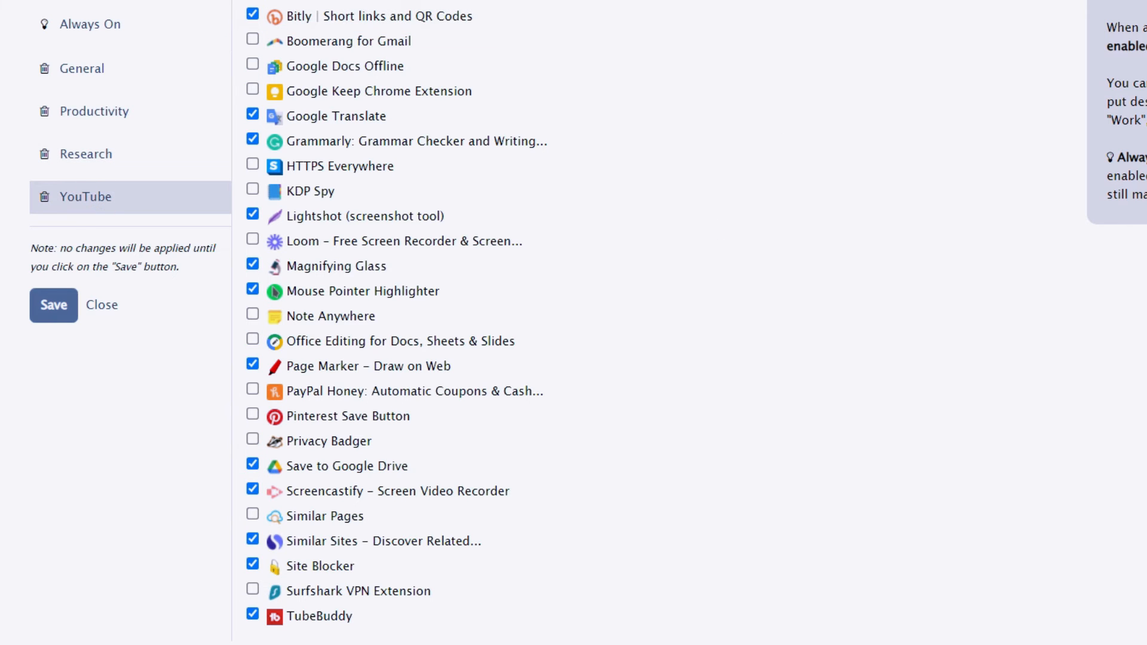
pyautogui.click(797, 91)
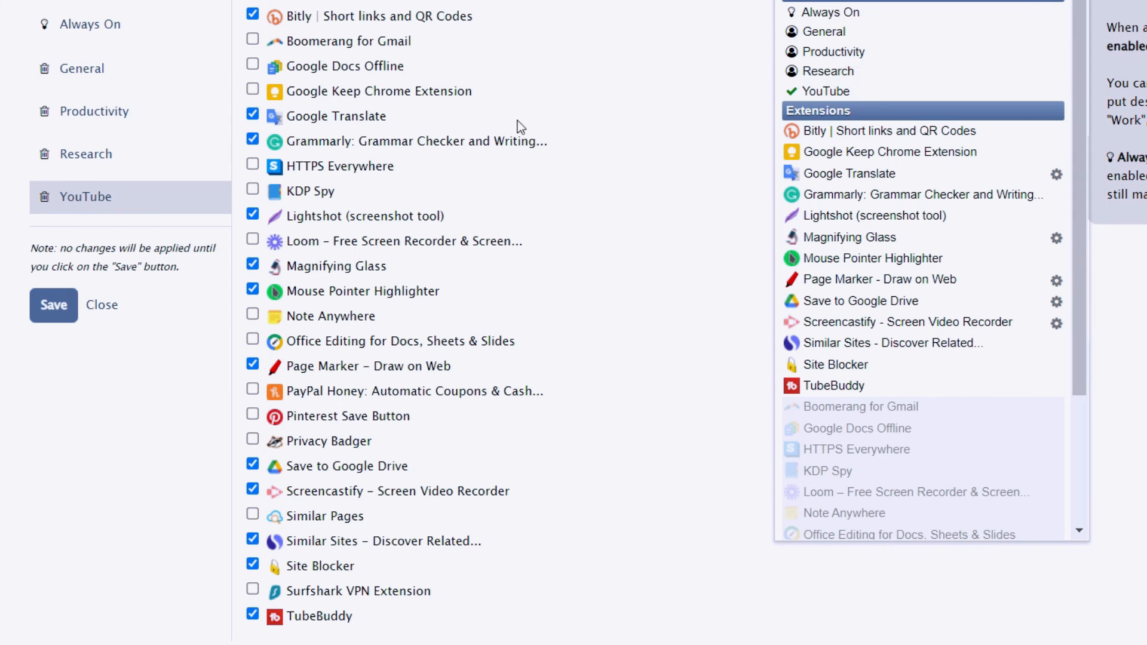
pyautogui.click(658, 53)
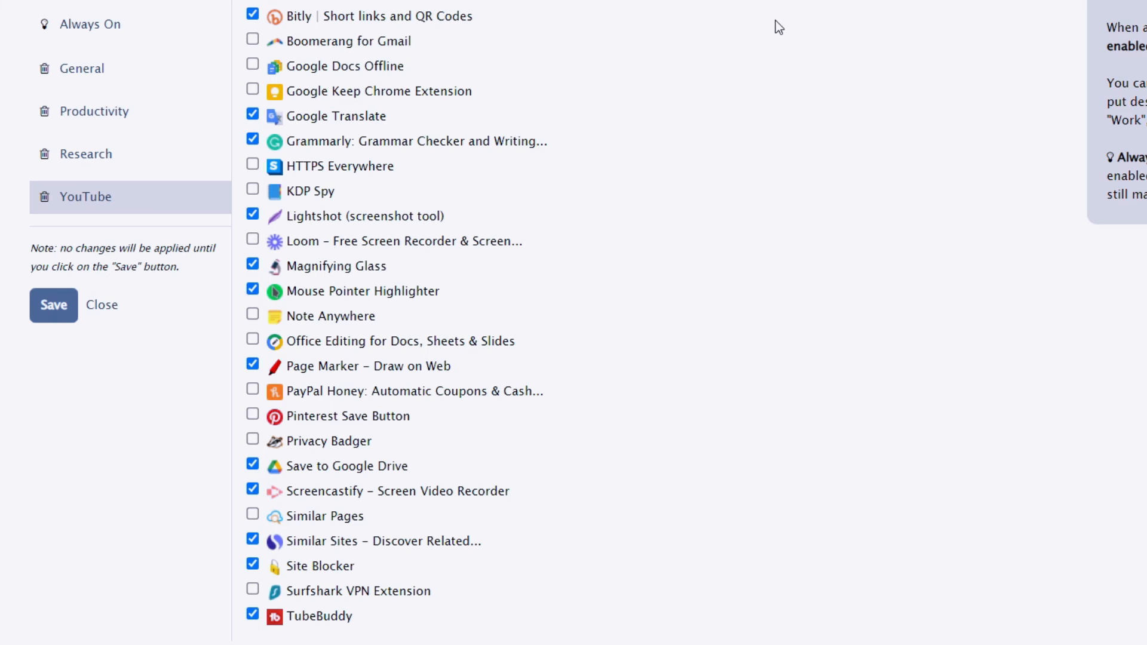